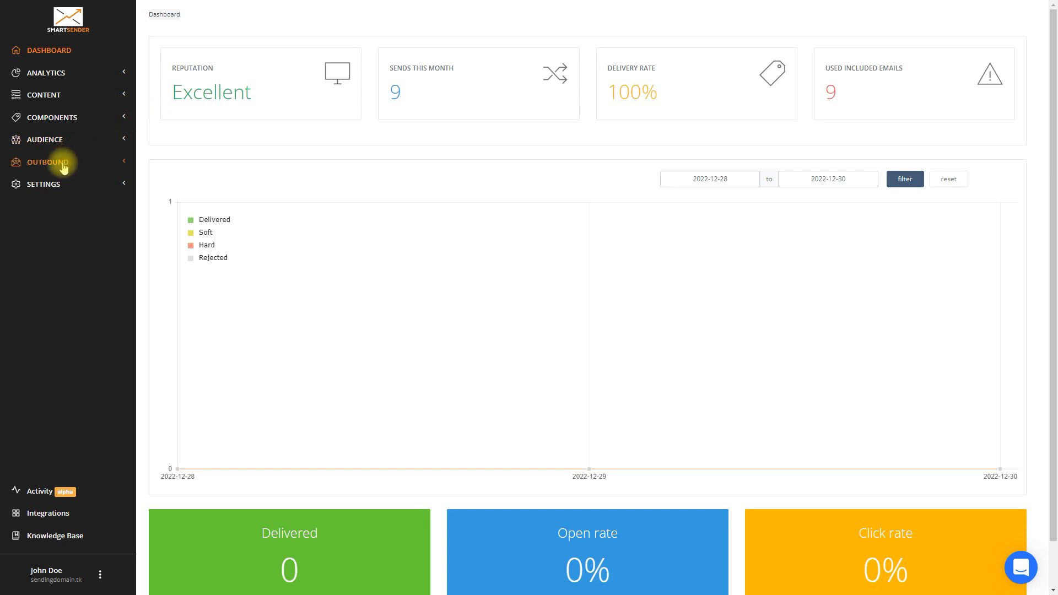
- Start creating a new outbound campaign and name it Promo
{"action": "left_click", "coordinate": [49, 185]}
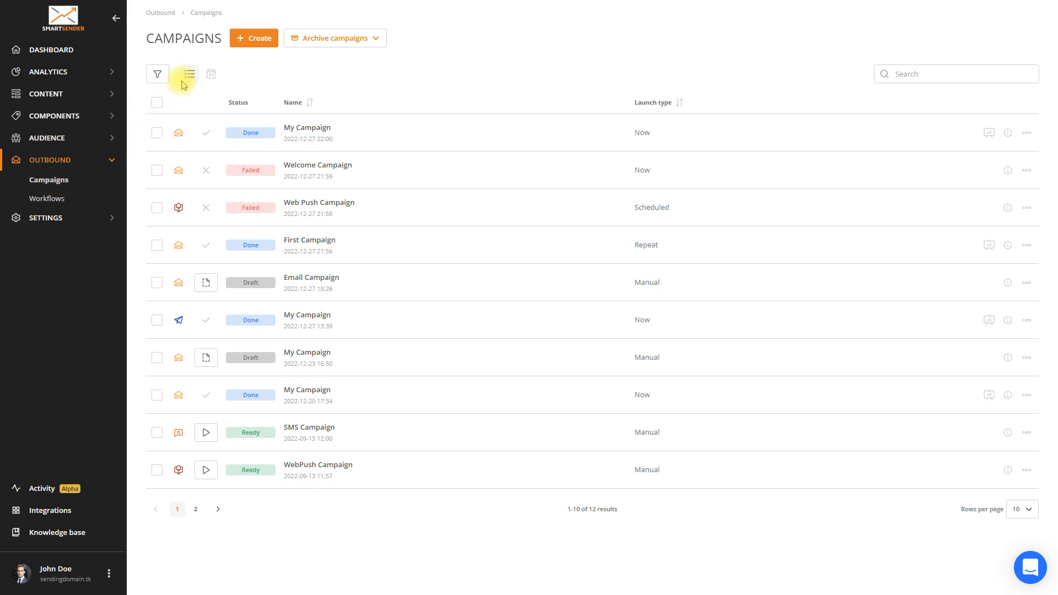
{"action": "left_click", "coordinate": [237, 47]}
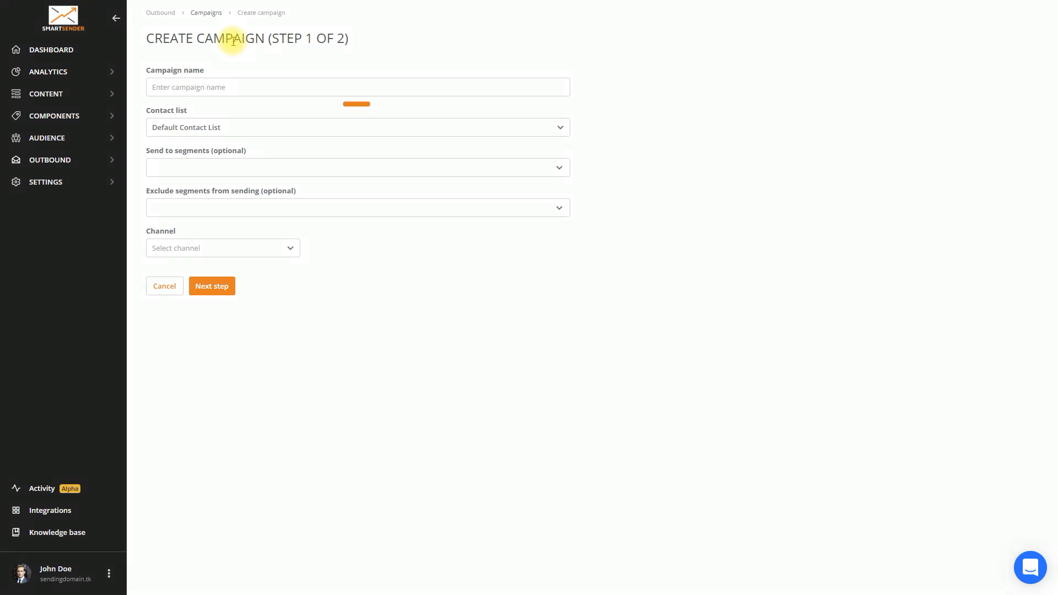
{"action": "left_click", "coordinate": [213, 85]}
{"action": "type", "text": "Promo"}
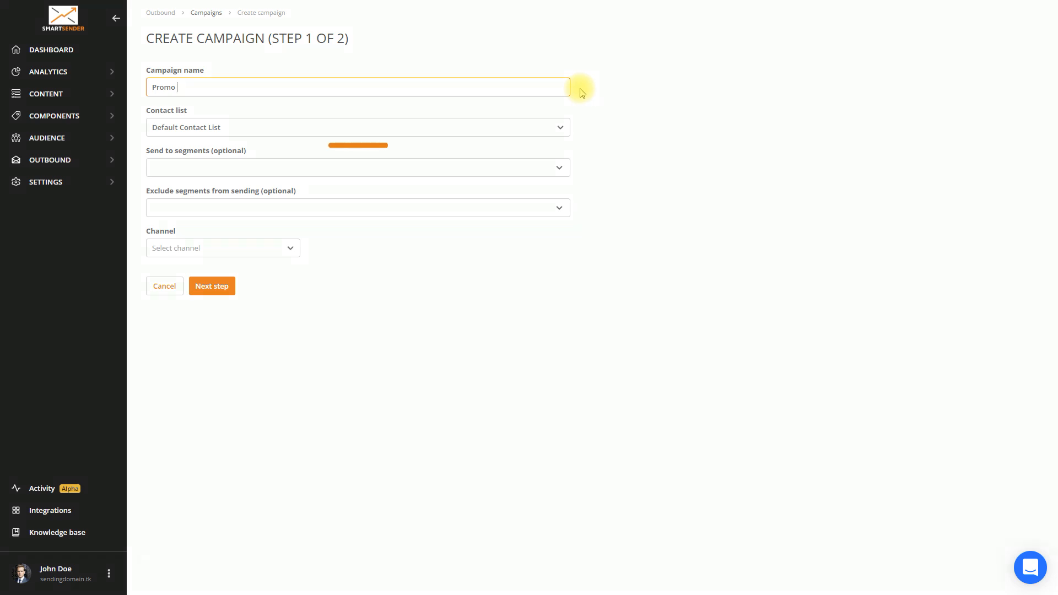
- Keep Default Contact List as the contact list, send to the IsCustomer segment and exclude the FirstBuy segment
{"action": "left_click", "coordinate": [563, 128]}
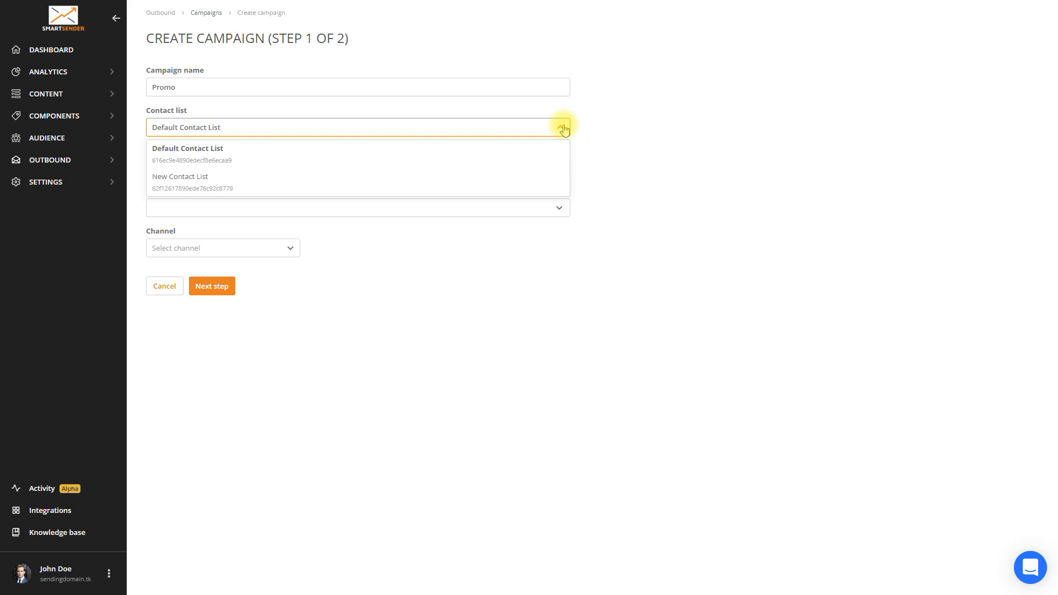
{"action": "left_click", "coordinate": [563, 128]}
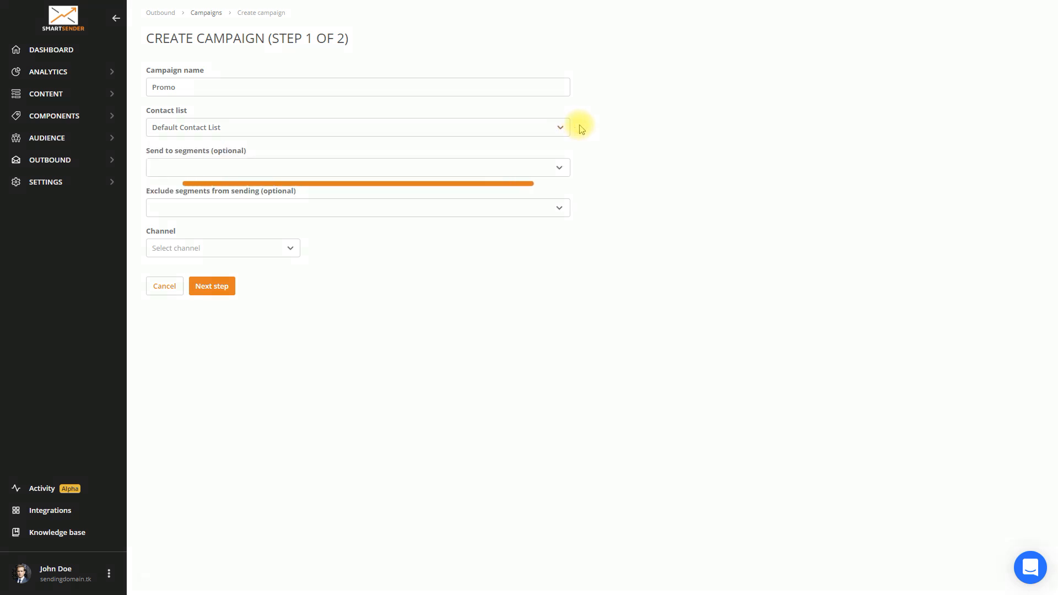
{"action": "left_click", "coordinate": [557, 166]}
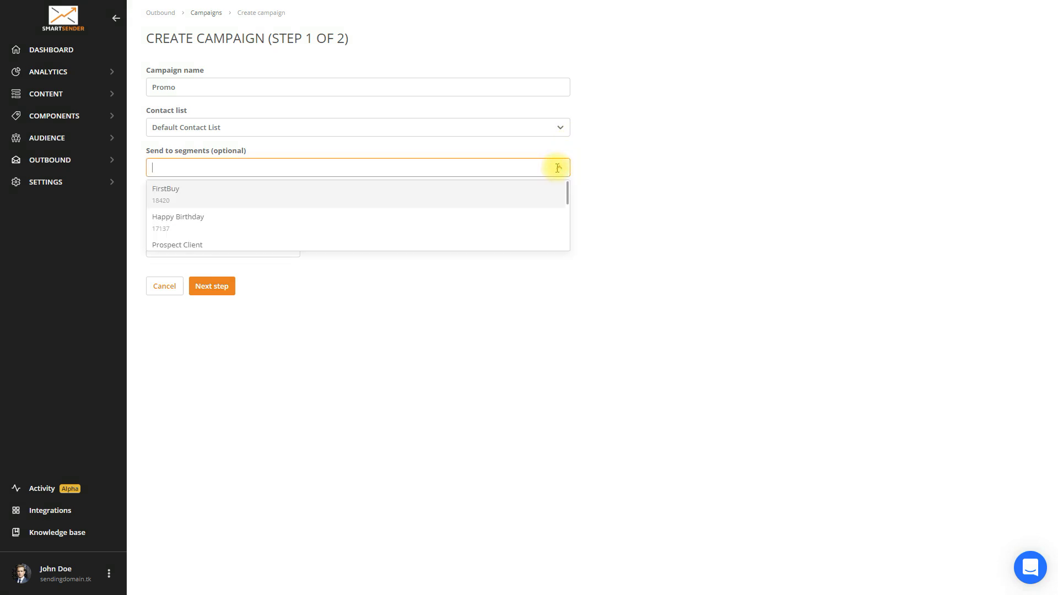
{"action": "type", "text": "is"}
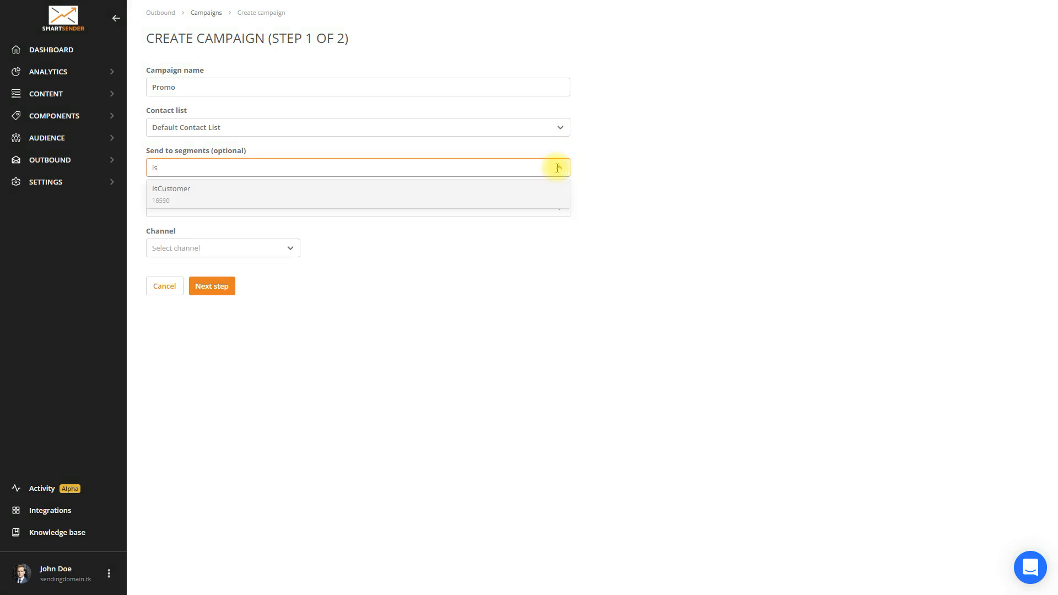
{"action": "left_click", "coordinate": [531, 189]}
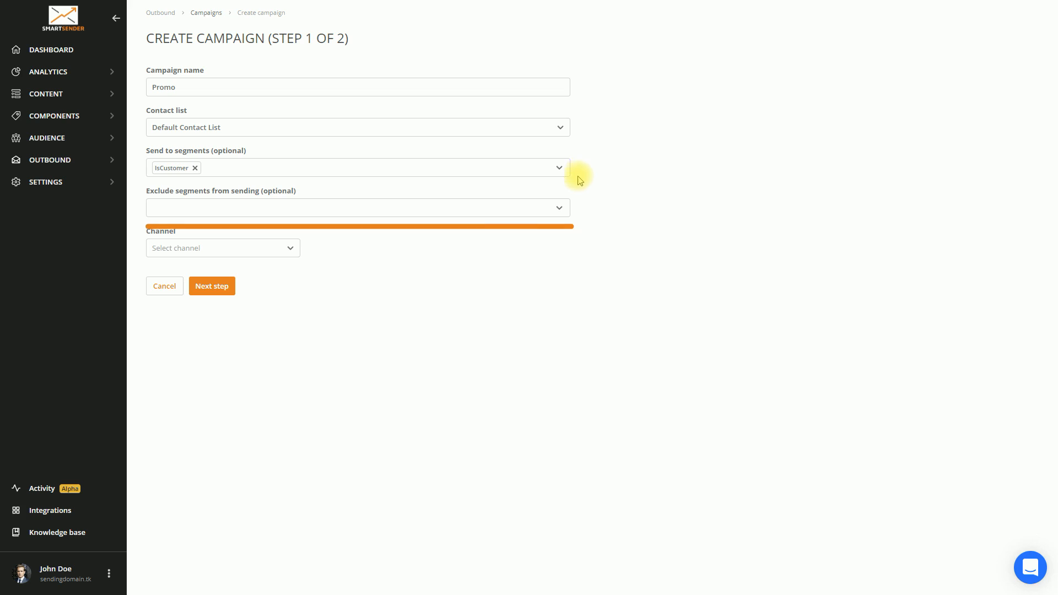
{"action": "left_click", "coordinate": [558, 207]}
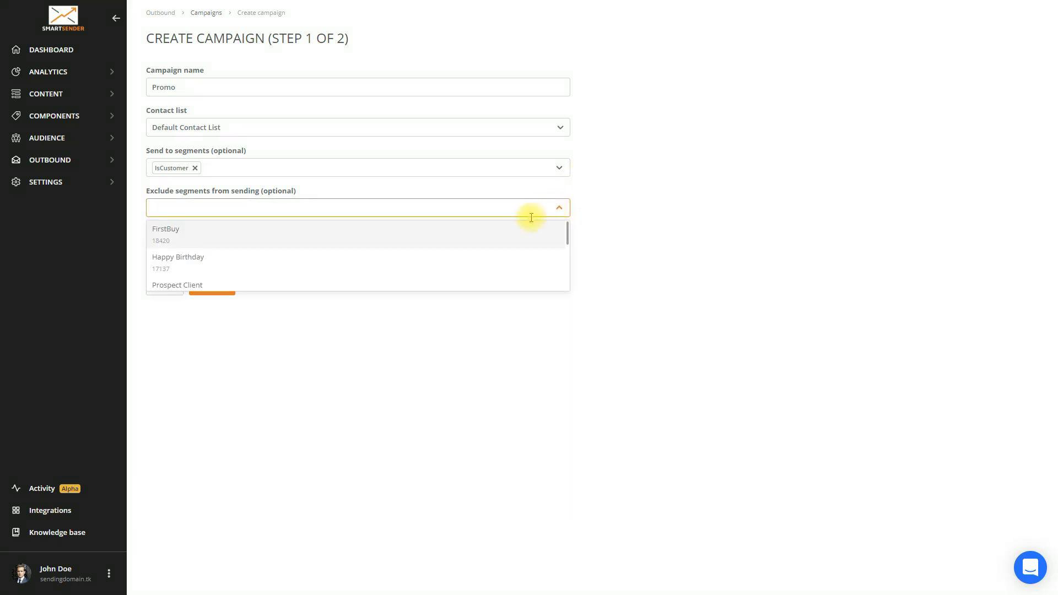
{"action": "left_click", "coordinate": [511, 234]}
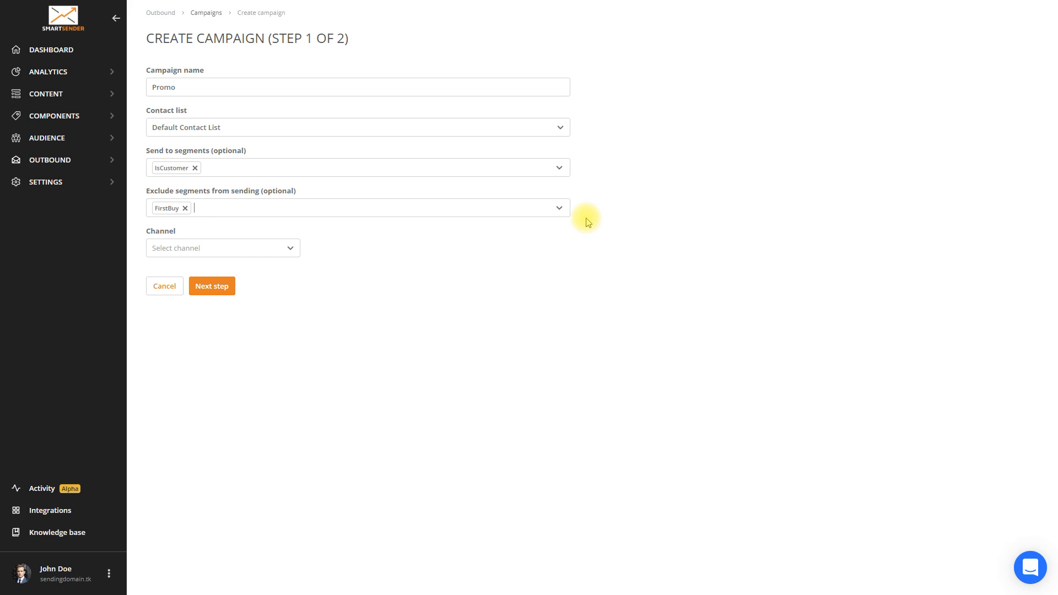
- Set the campaign channel to SMS and choose the Purchase shipping template
{"action": "left_click", "coordinate": [289, 249]}
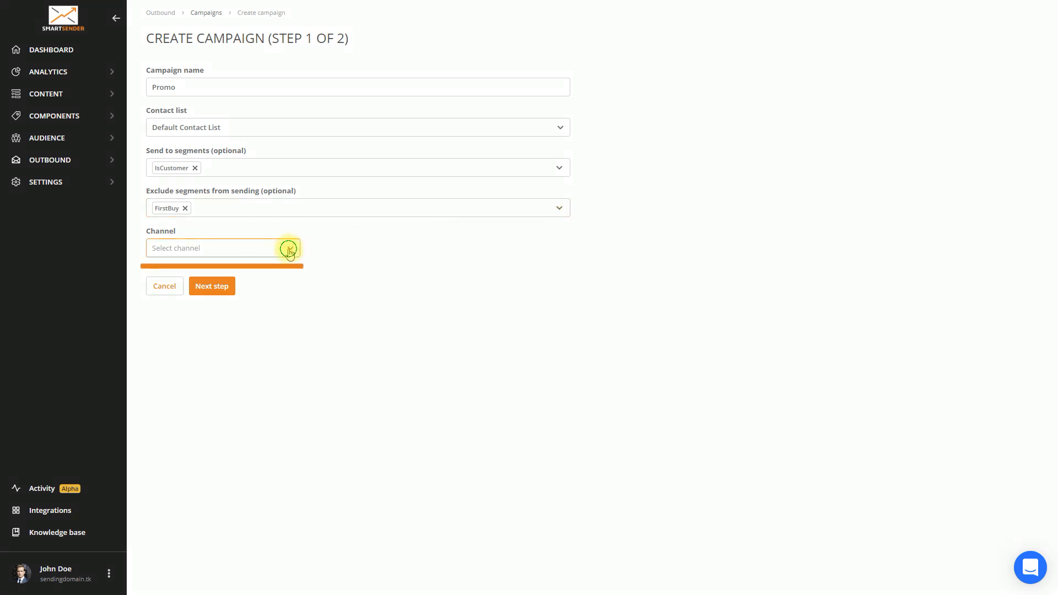
{"action": "left_click", "coordinate": [280, 283]}
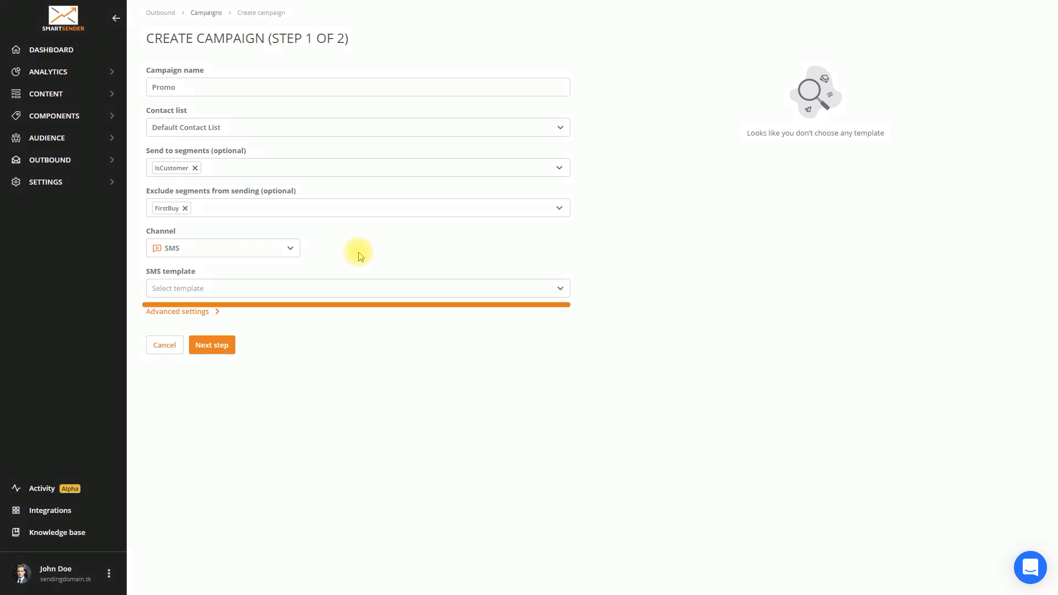
{"action": "left_click", "coordinate": [366, 285]}
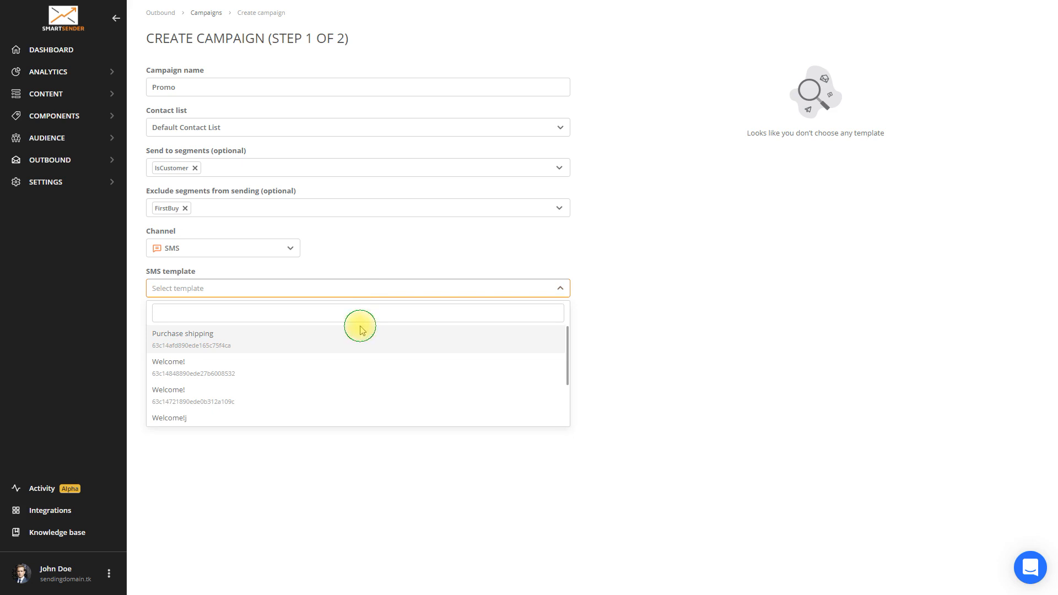
{"action": "left_click", "coordinate": [361, 331]}
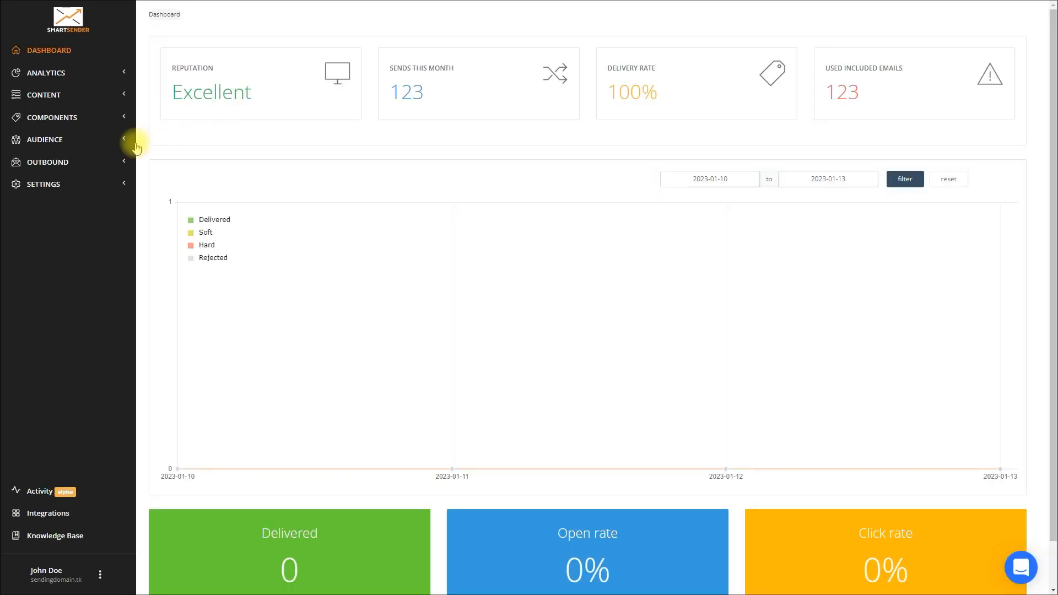
- Go to the audience contact lists and open an entry from the additional actions of Default Contact List
{"action": "left_click", "coordinate": [77, 141]}
{"action": "left_click", "coordinate": [59, 162]}
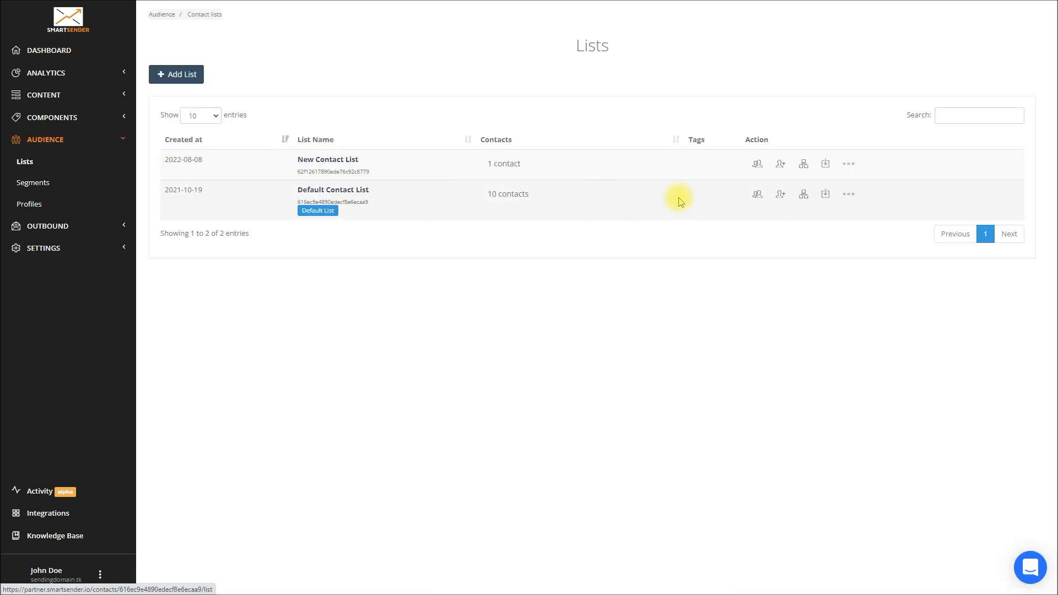
{"action": "left_click", "coordinate": [848, 194]}
{"action": "left_click", "coordinate": [807, 215]}
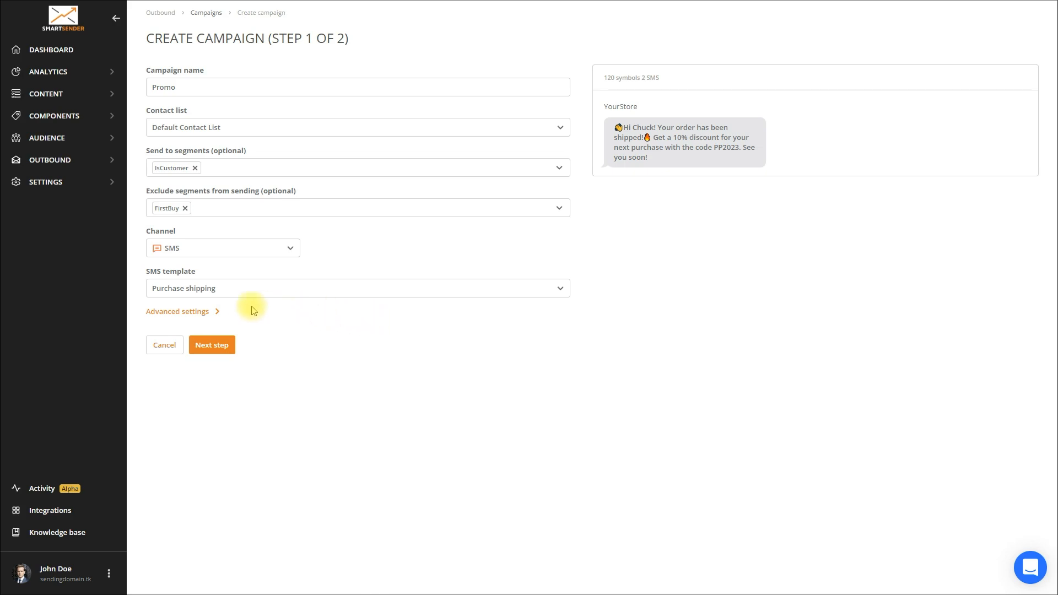
- Change the SMS From Name to TopShop in the campaign's advanced settings
{"action": "left_click", "coordinate": [215, 310]}
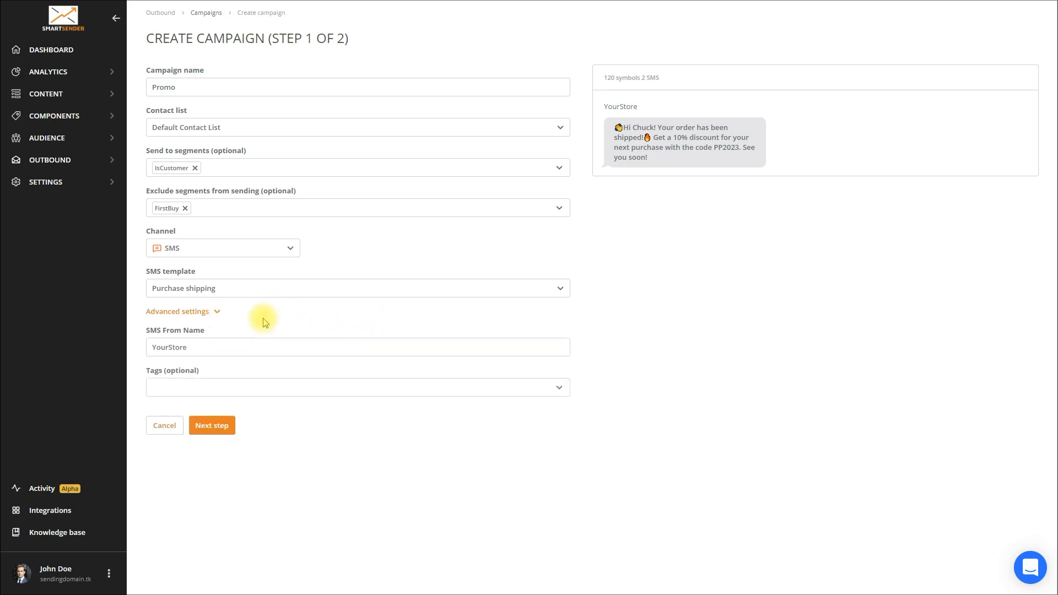
{"action": "left_click", "coordinate": [225, 346]}
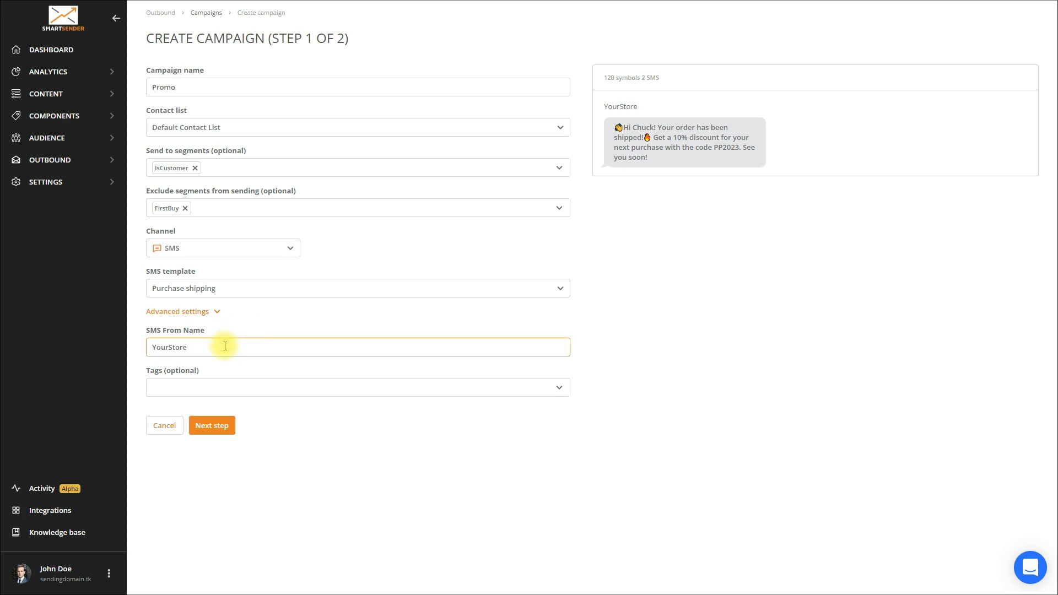
{"action": "key", "text": "ctrl+a"}
{"action": "type", "text": "TopShop"}
- Add the tags tag1 and tag2 to the campaign
{"action": "left_click", "coordinate": [518, 386]}
{"action": "left_click", "coordinate": [500, 409]}
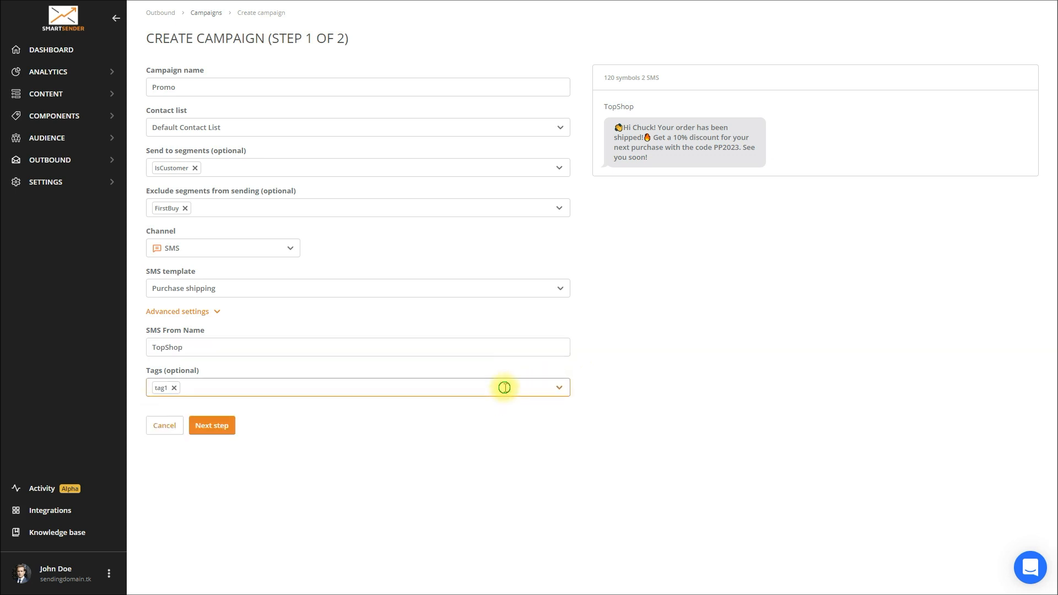
{"action": "left_click", "coordinate": [503, 386]}
{"action": "left_click", "coordinate": [490, 423]}
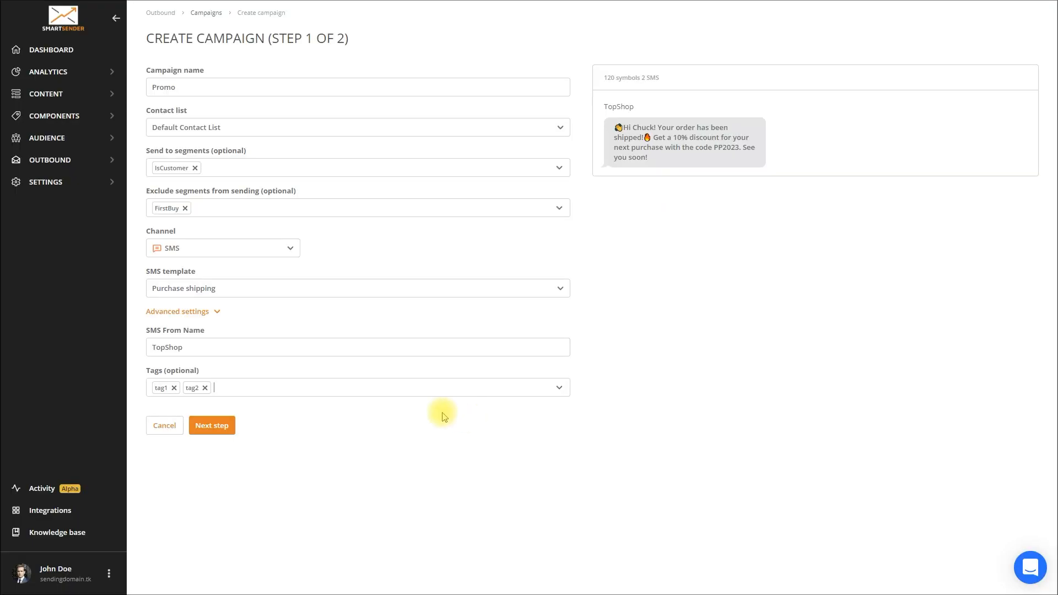
- Refresh the campaign cost in the second creation step and launch Promo manually, starting it from the campaigns list
{"action": "left_click", "coordinate": [228, 425]}
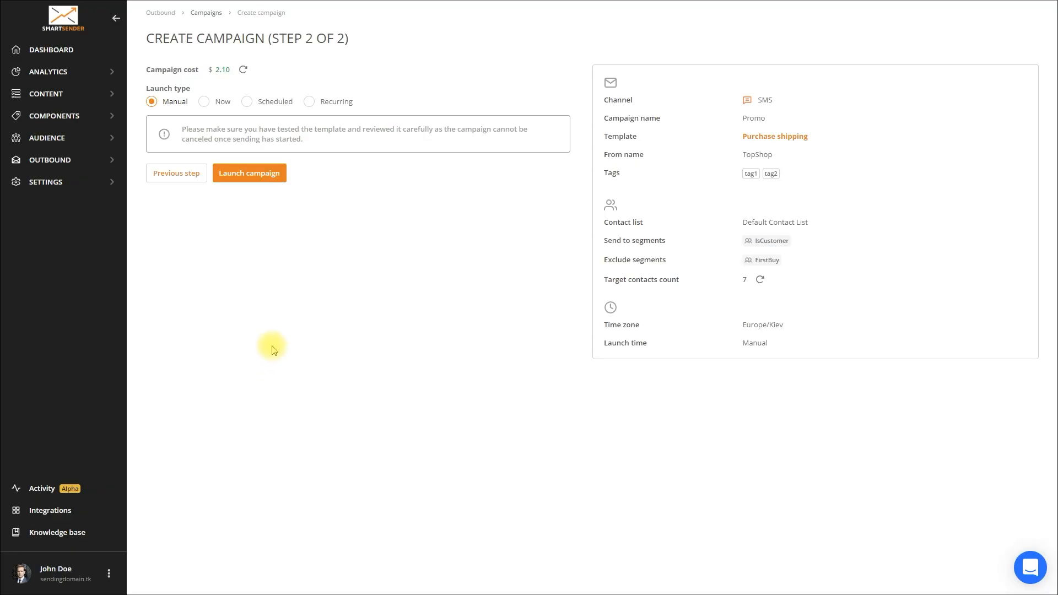
{"action": "left_click", "coordinate": [244, 69]}
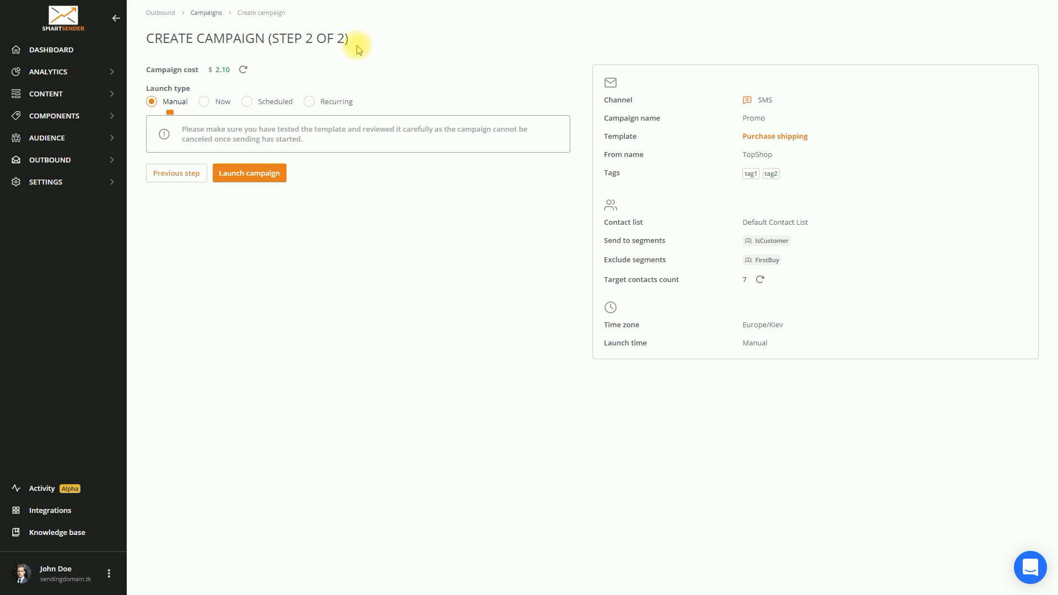
{"action": "left_click", "coordinate": [247, 173]}
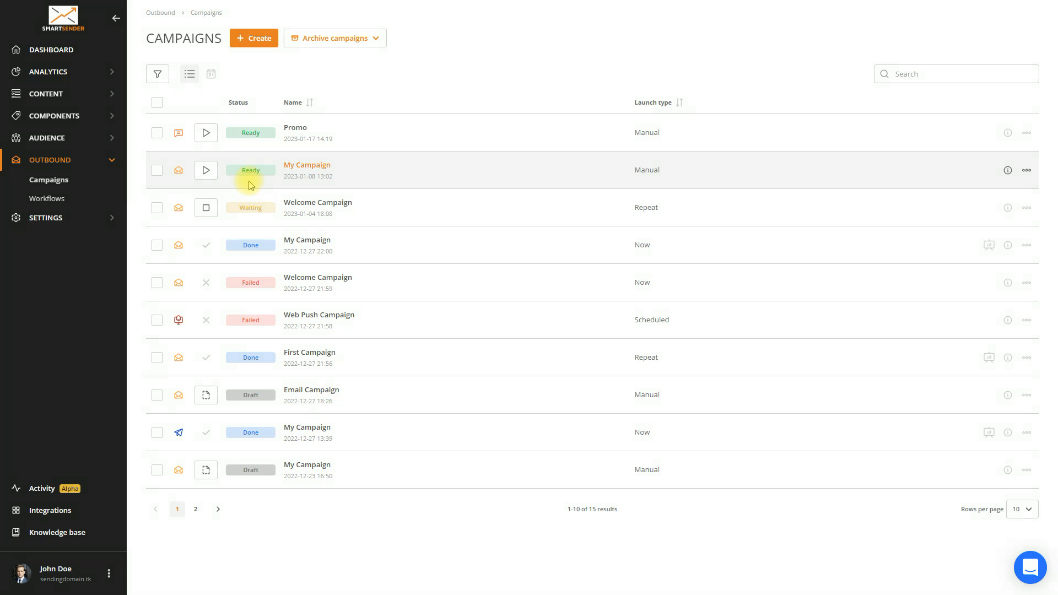
{"action": "left_click", "coordinate": [208, 133]}
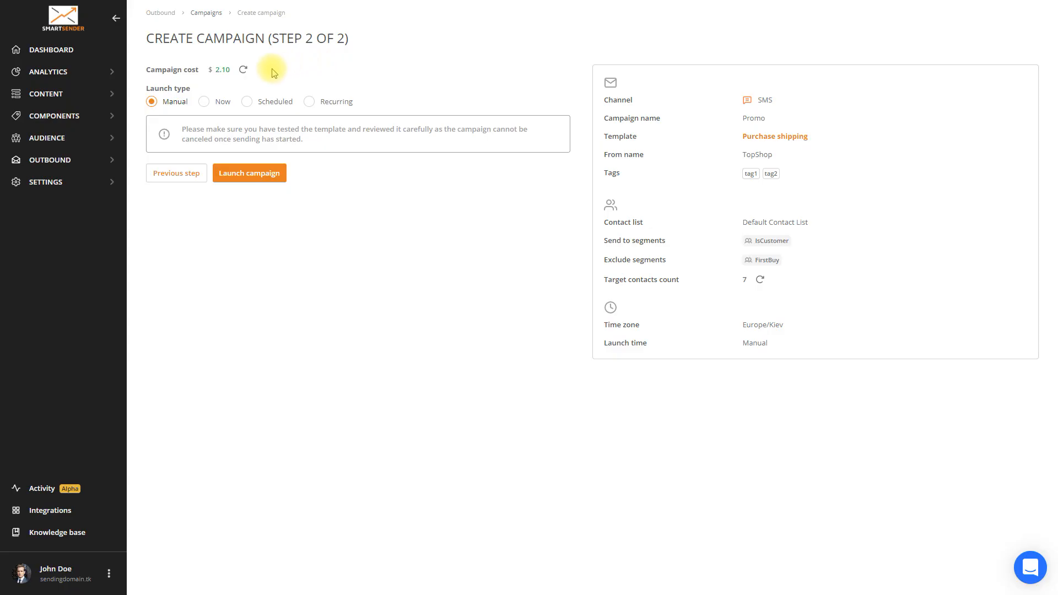
- Set the Promo campaign's launch type to Now and launch it
{"action": "left_click", "coordinate": [204, 103]}
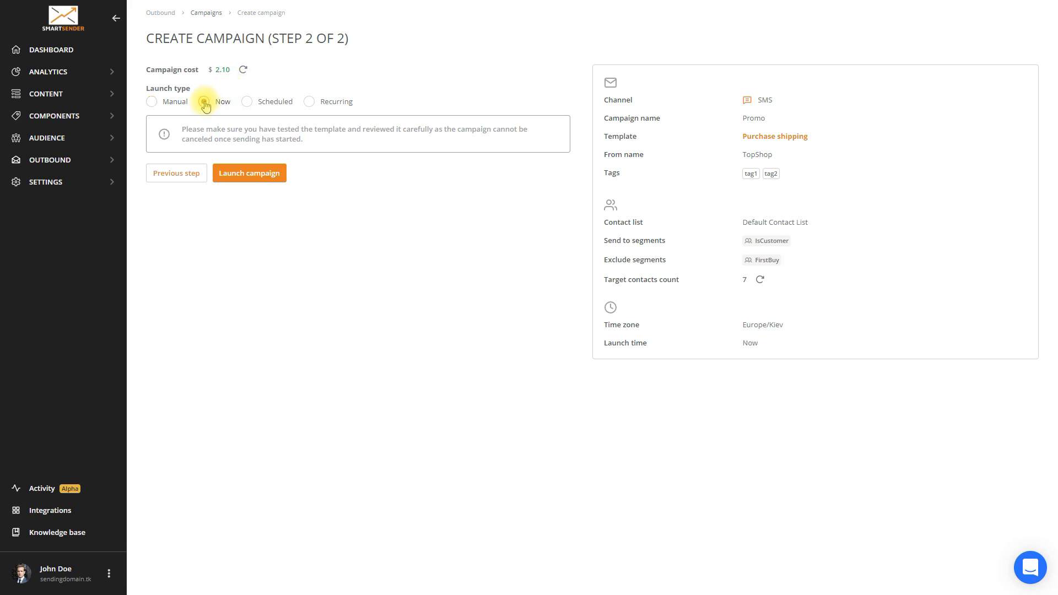
{"action": "left_click", "coordinate": [267, 180]}
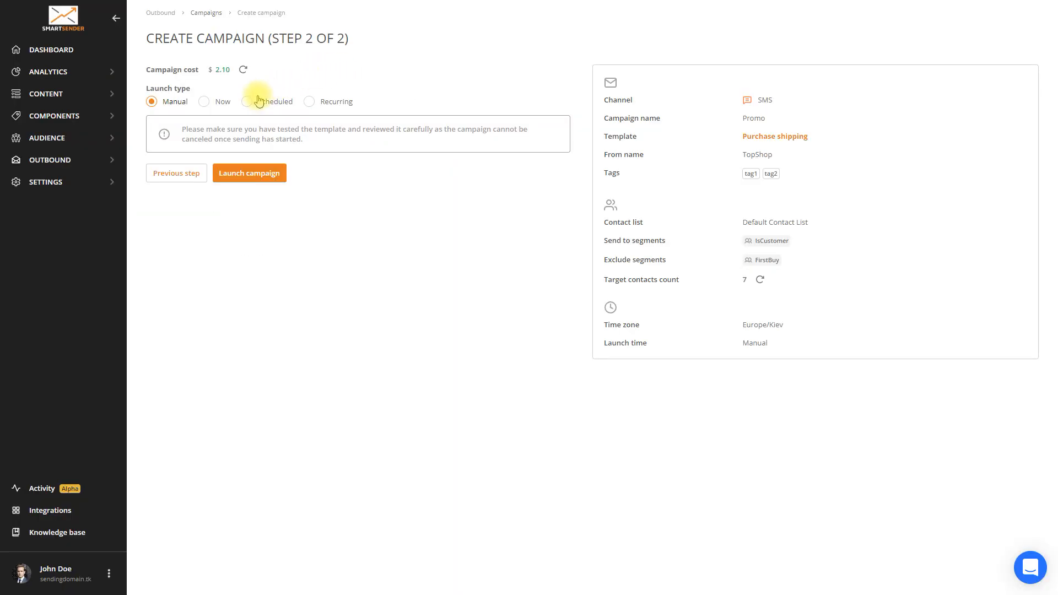
- Schedule the Promo campaign to send on 2023-01-21 at 18:30 and launch it
{"action": "left_click", "coordinate": [247, 101]}
{"action": "left_click", "coordinate": [207, 156]}
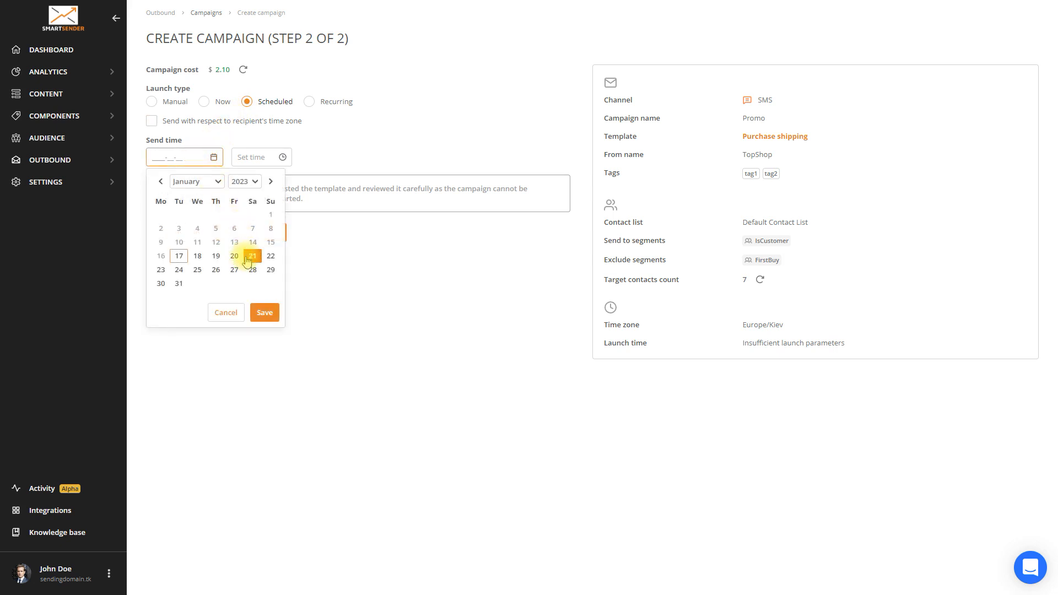
{"action": "left_click", "coordinate": [264, 312]}
{"action": "left_click", "coordinate": [242, 160]}
{"action": "scroll", "coordinate": [264, 236], "scroll_direction": "down", "scroll_amount": 5}
{"action": "left_click", "coordinate": [257, 251]}
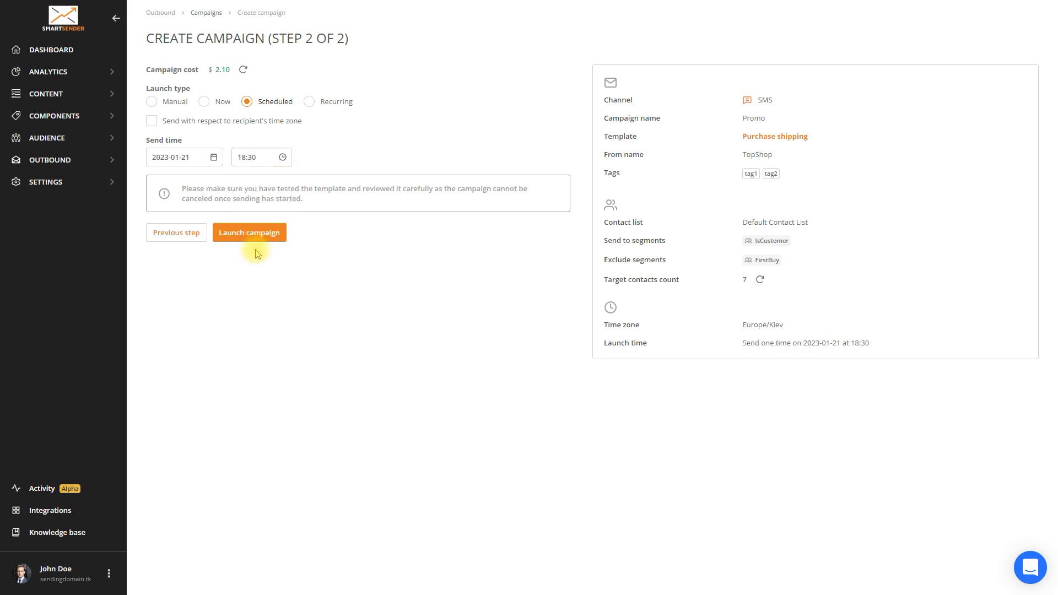
{"action": "left_click", "coordinate": [262, 234]}
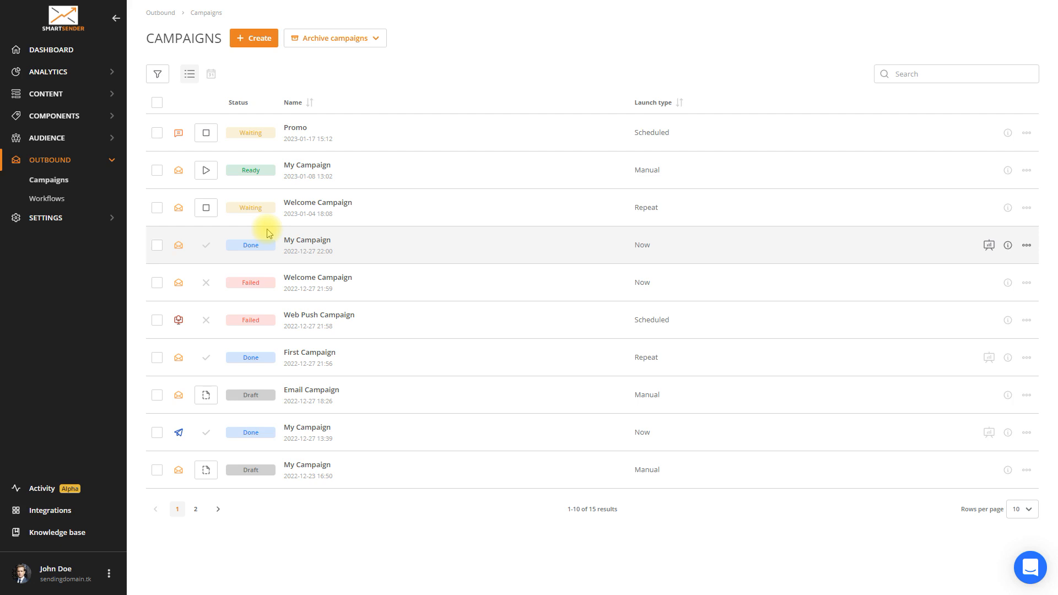
- Enable sending with respect to the recipient's time zone for the scheduled Promo campaign
{"action": "left_click", "coordinate": [297, 131]}
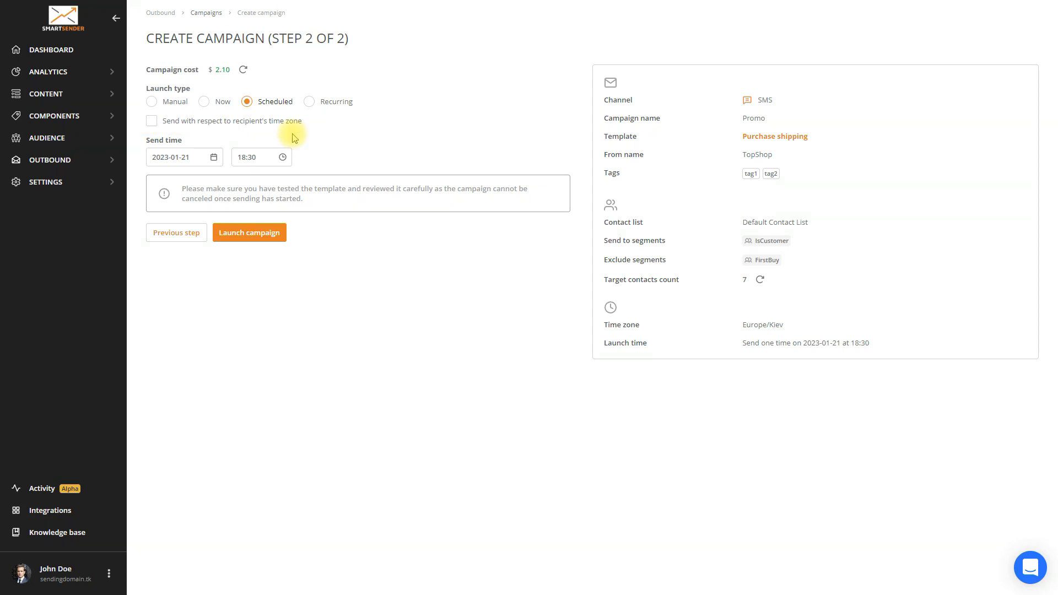
{"action": "left_click", "coordinate": [152, 121]}
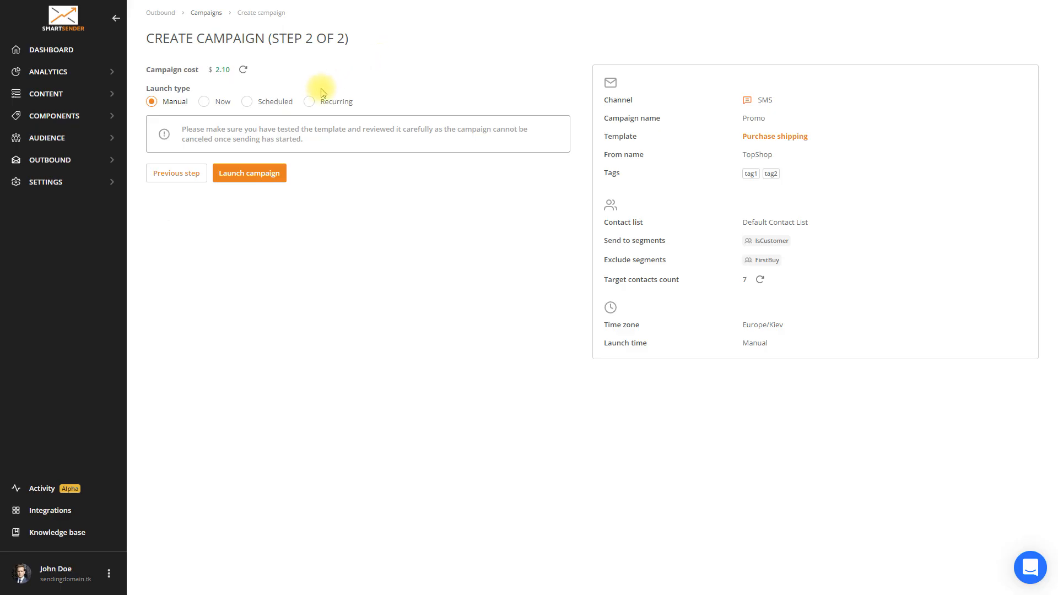
- Make the campaign recurring with respect to the recipient's time zone and set its start date to 2023-01-28
{"action": "left_click", "coordinate": [309, 102]}
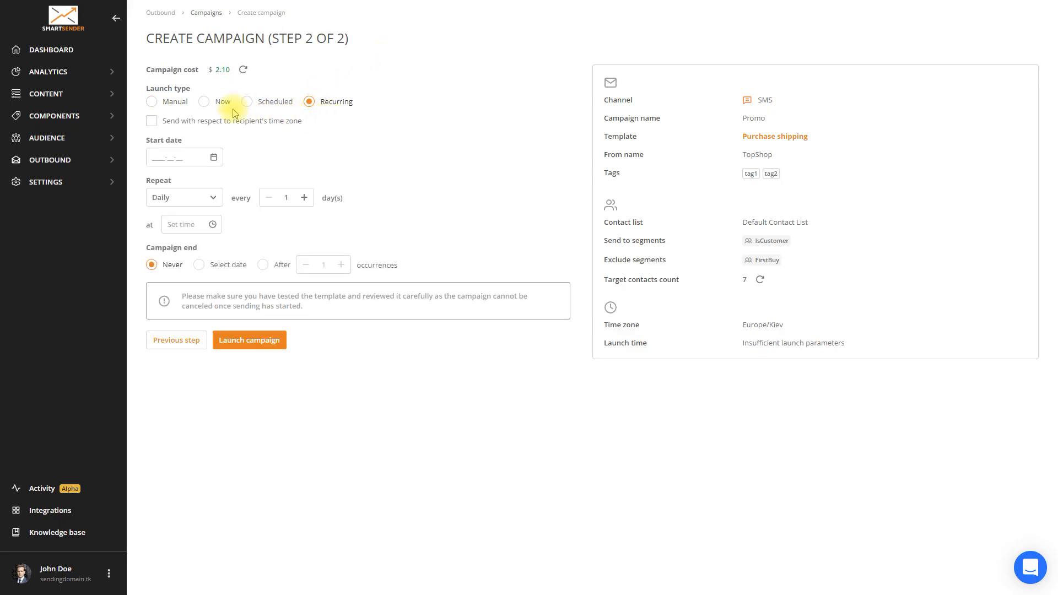
{"action": "left_click", "coordinate": [151, 121]}
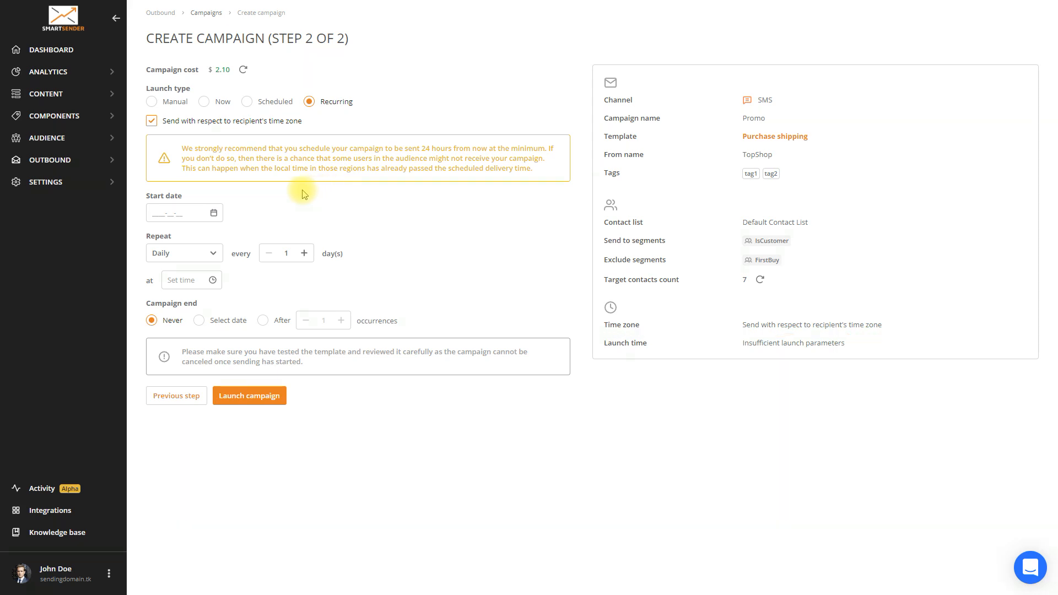
{"action": "left_click", "coordinate": [199, 215]}
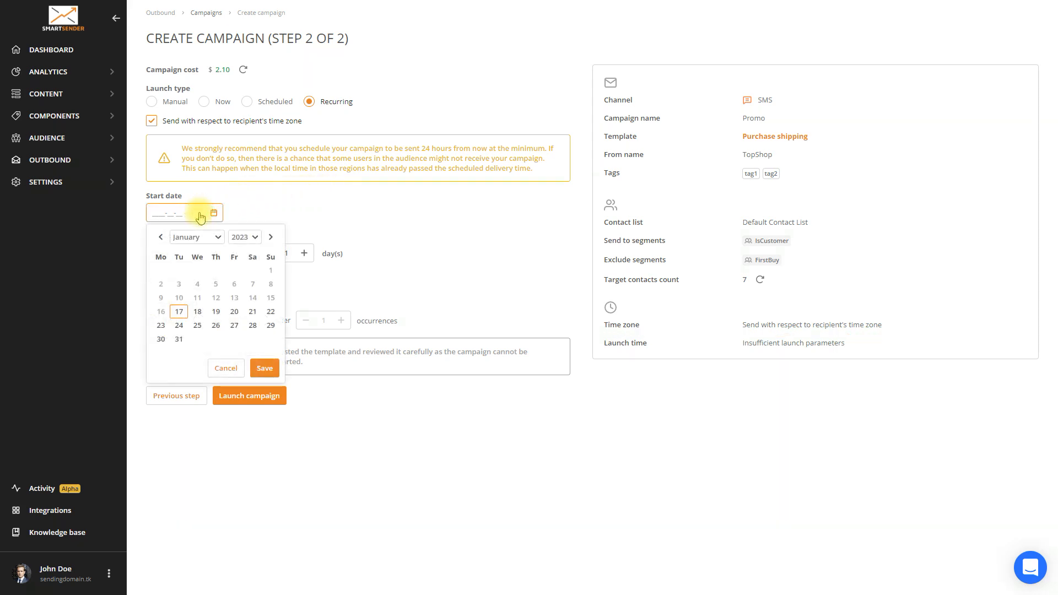
{"action": "left_click", "coordinate": [252, 325]}
{"action": "left_click", "coordinate": [265, 368]}
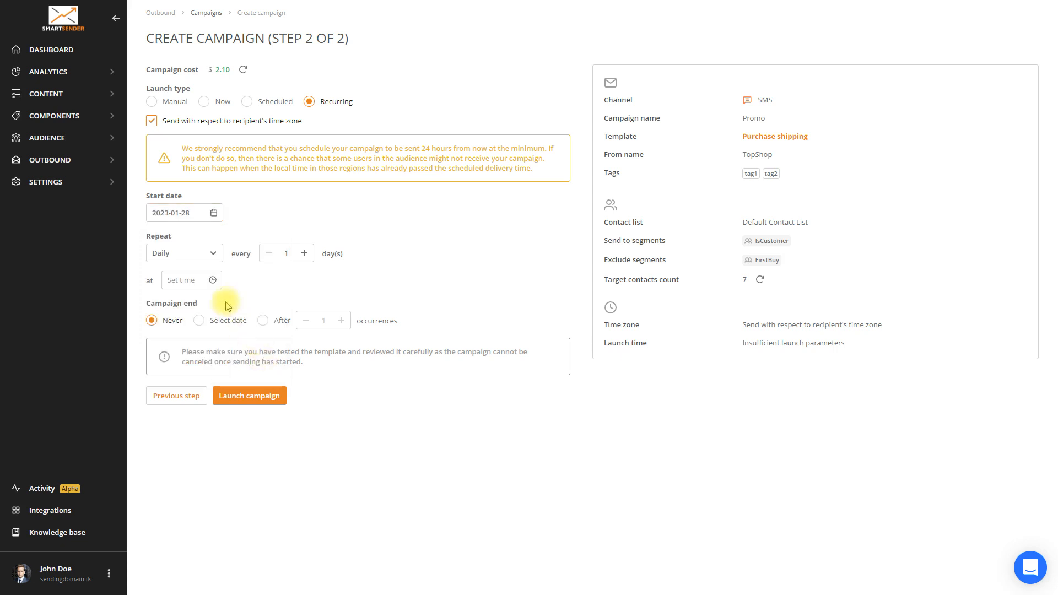
- Set the recurring Promo campaign's sending time to 17:30
{"action": "left_click", "coordinate": [198, 279]}
{"action": "scroll", "coordinate": [191, 366], "scroll_direction": "down", "scroll_amount": 3}
{"action": "scroll", "coordinate": [191, 366], "scroll_direction": "down", "scroll_amount": 5}
{"action": "left_click", "coordinate": [178, 389]}
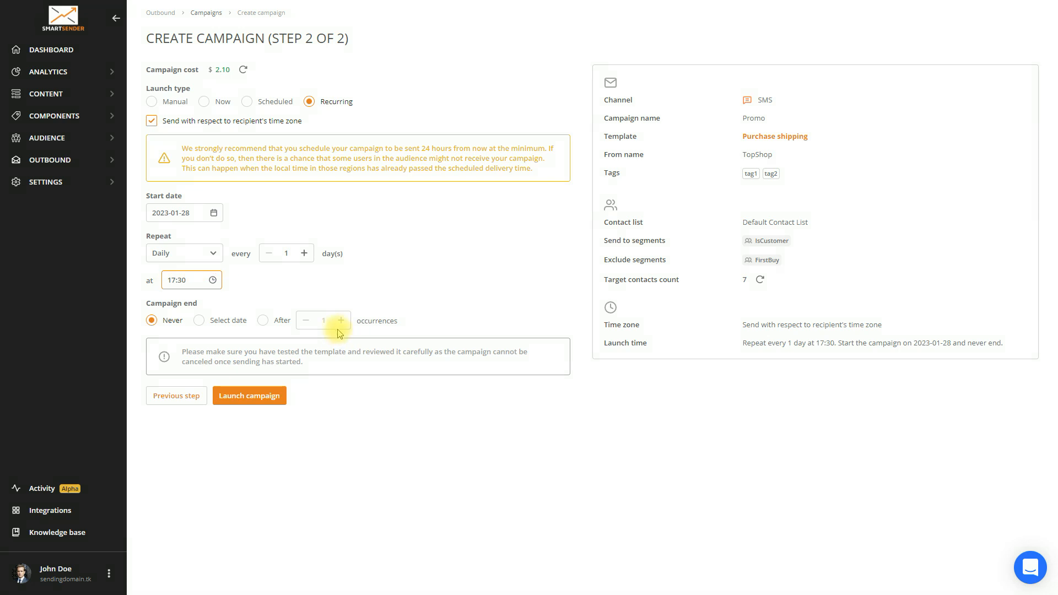
- Keep the daily repeat and set its interval to every 5 days
{"action": "left_click", "coordinate": [216, 254]}
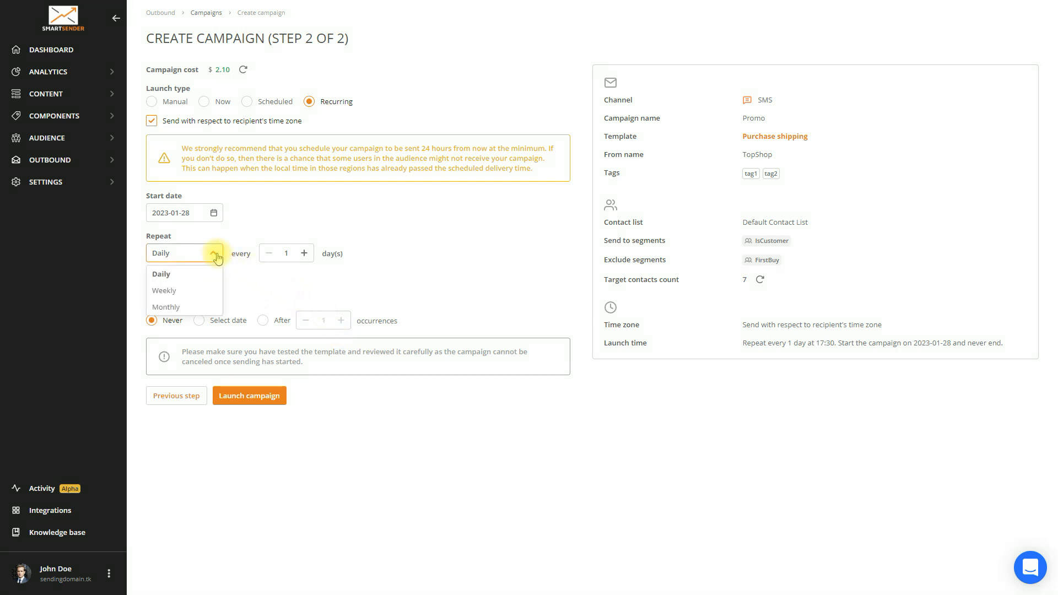
{"action": "left_click", "coordinate": [215, 255]}
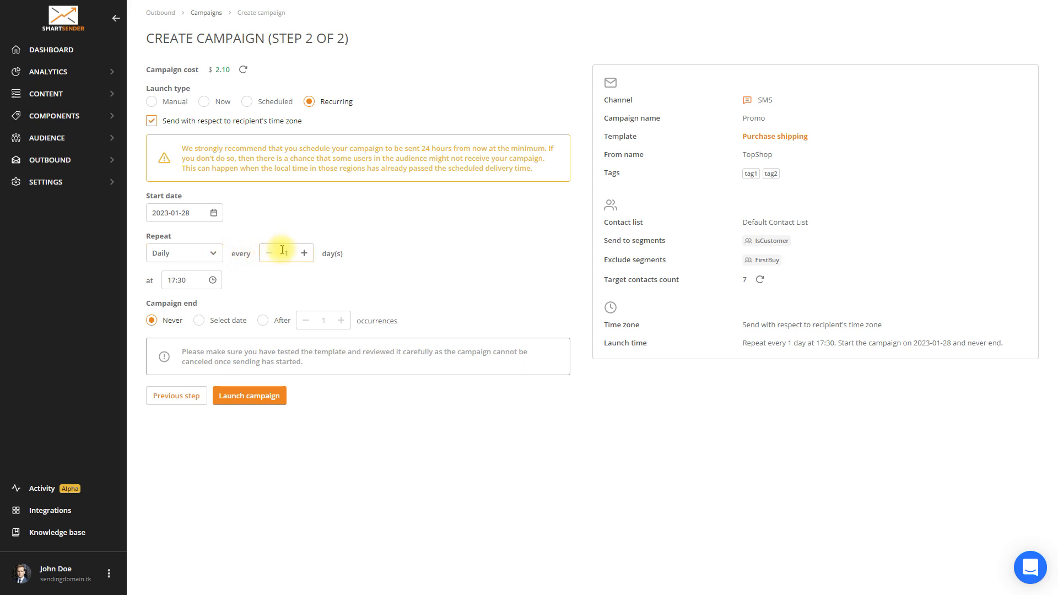
{"action": "left_click", "coordinate": [304, 253]}
{"action": "left_click", "coordinate": [304, 253]}
{"action": "left_click", "coordinate": [304, 253]}
{"action": "left_click", "coordinate": [304, 252]}
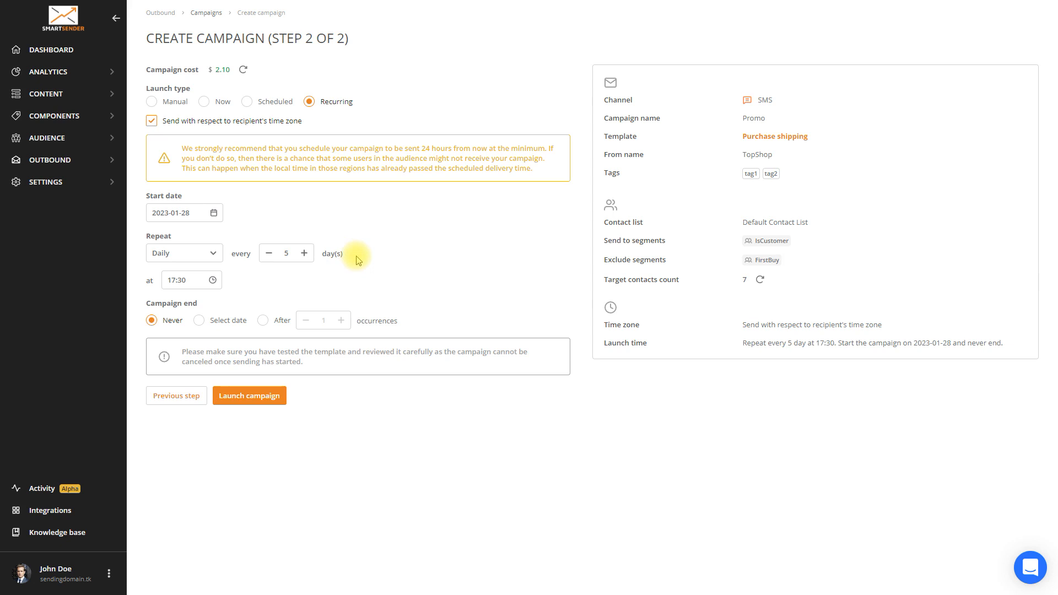
- Switch the repeat to weekly, on Tuesday, Wednesday and Thursday, every 3 weeks
{"action": "left_click", "coordinate": [215, 253]}
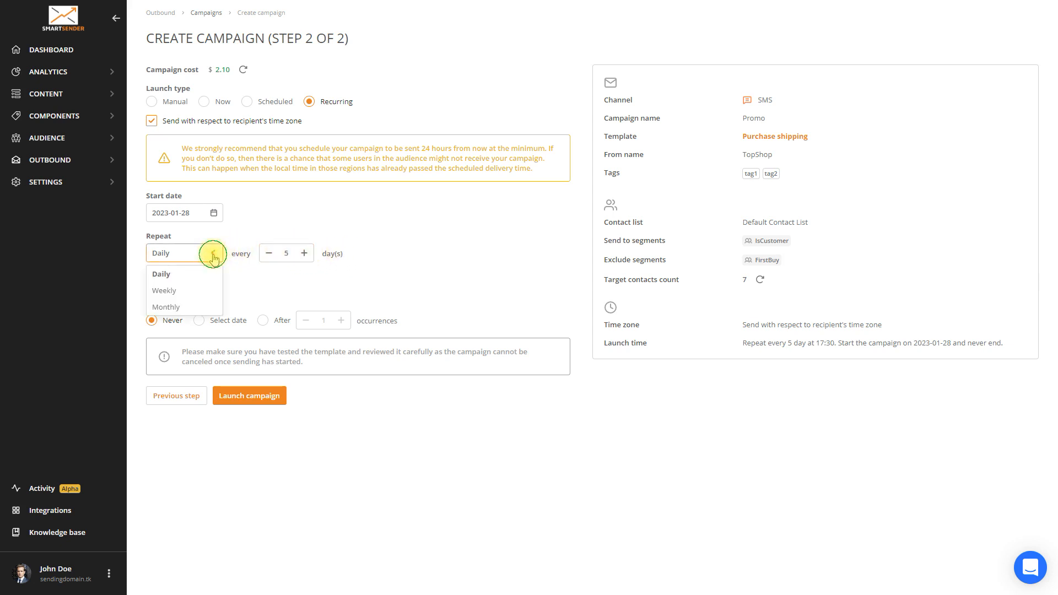
{"action": "left_click", "coordinate": [212, 290]}
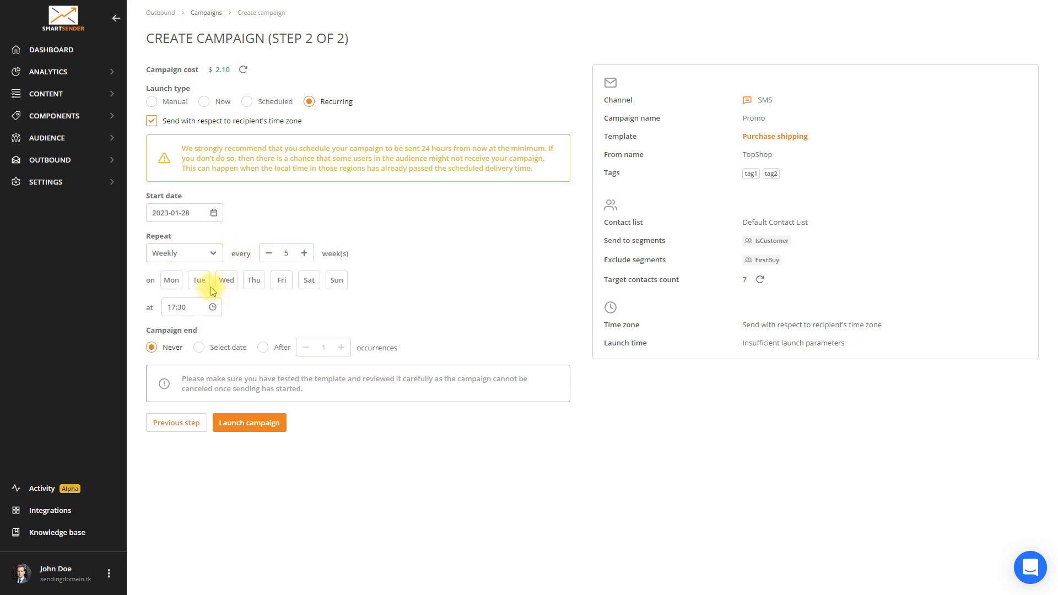
{"action": "left_click", "coordinate": [199, 280]}
{"action": "left_click", "coordinate": [226, 280]}
{"action": "left_click", "coordinate": [253, 281]}
{"action": "left_click", "coordinate": [267, 254]}
{"action": "left_click", "coordinate": [268, 254]}
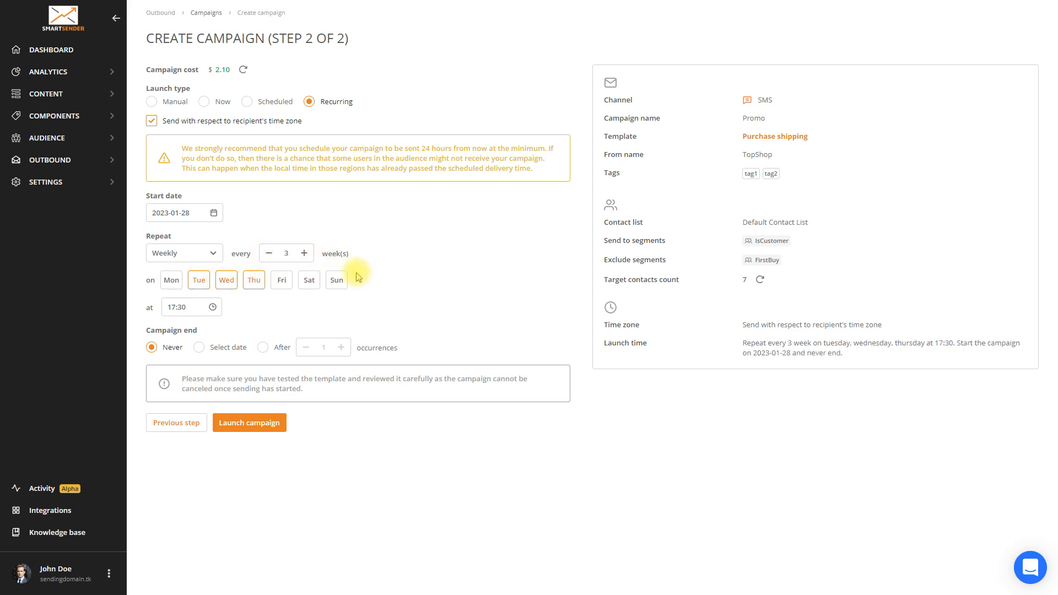
- Make the campaign repeat monthly, every 6 months, on the specific days 11, 12, 13, 16, 17, 25 and 26
{"action": "left_click", "coordinate": [213, 255]}
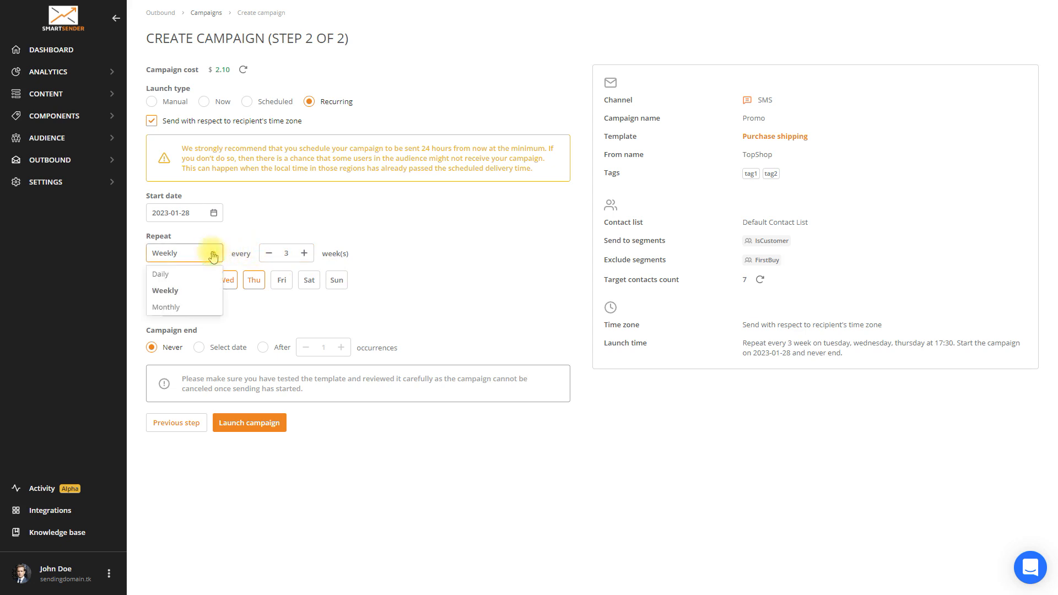
{"action": "left_click", "coordinate": [198, 307]}
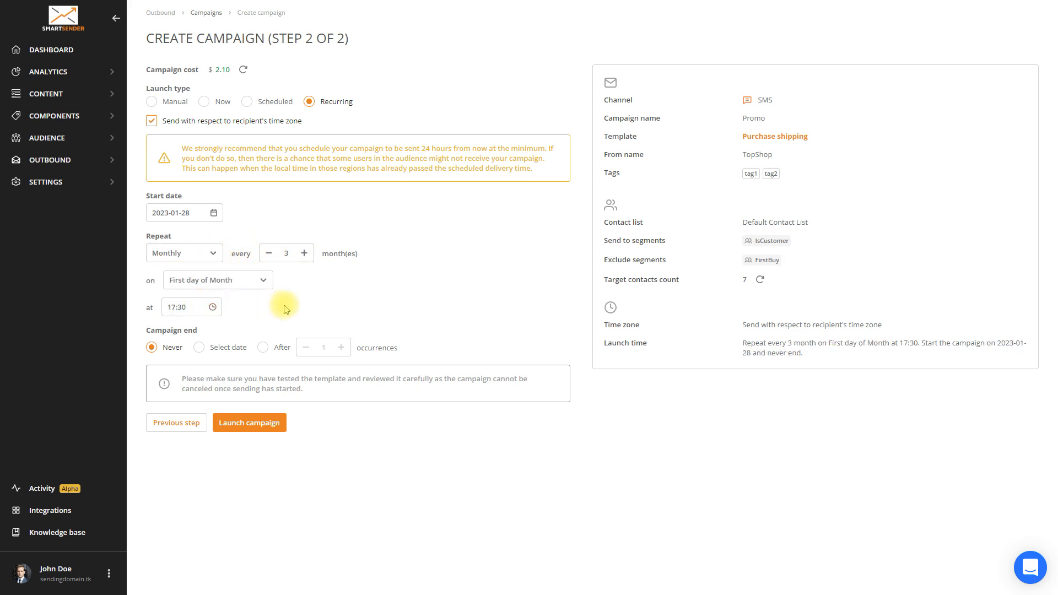
{"action": "left_click", "coordinate": [264, 282]}
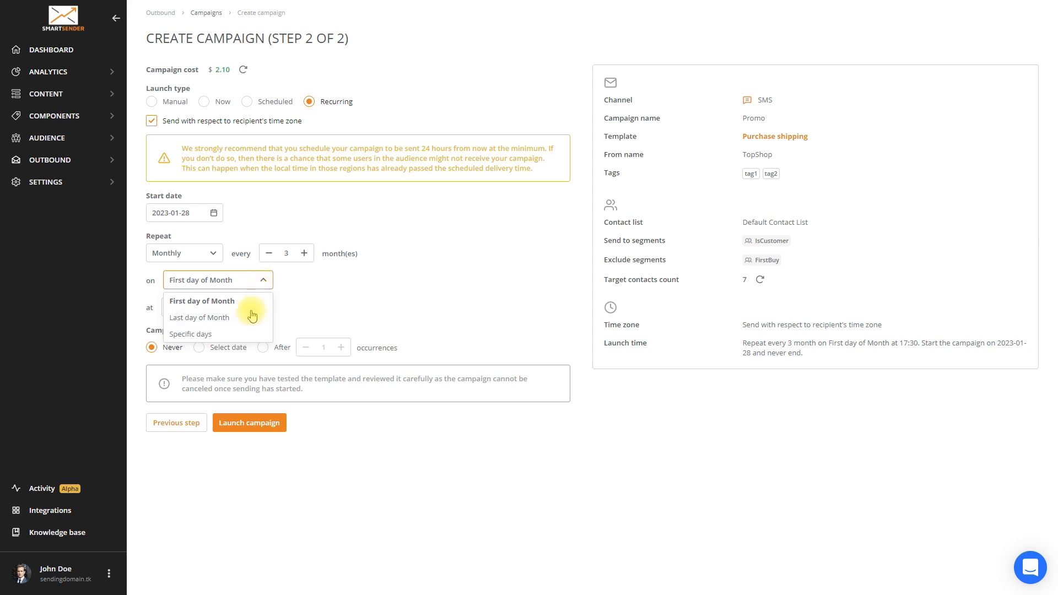
{"action": "left_click", "coordinate": [246, 334]}
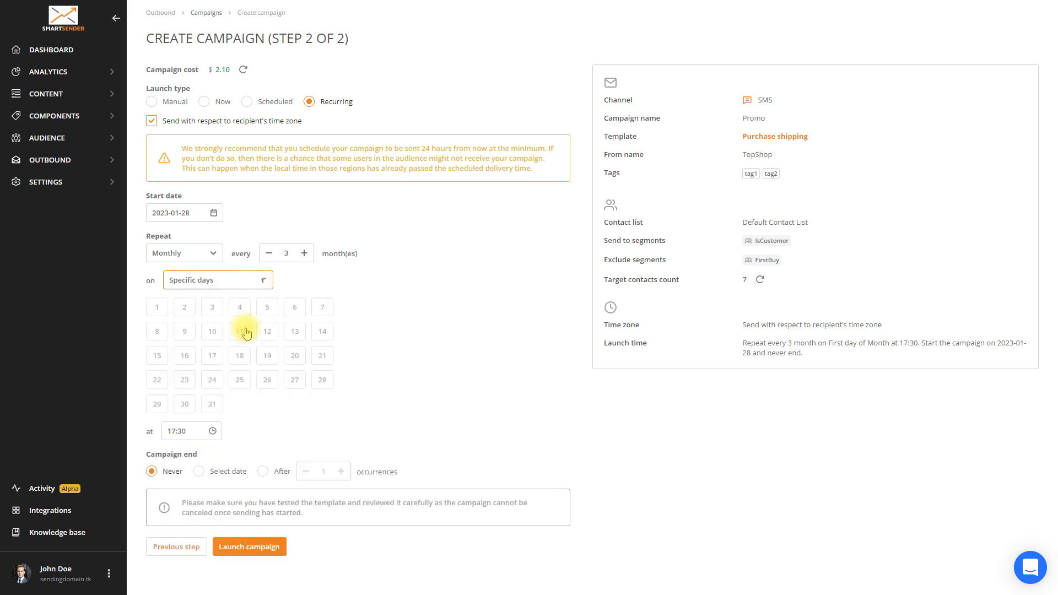
{"action": "left_click", "coordinate": [246, 332]}
{"action": "left_click", "coordinate": [267, 331]}
{"action": "left_click", "coordinate": [295, 331]}
{"action": "left_click", "coordinate": [185, 354]}
{"action": "left_click", "coordinate": [211, 356]}
{"action": "left_click", "coordinate": [238, 380]}
{"action": "left_click", "coordinate": [267, 380]}
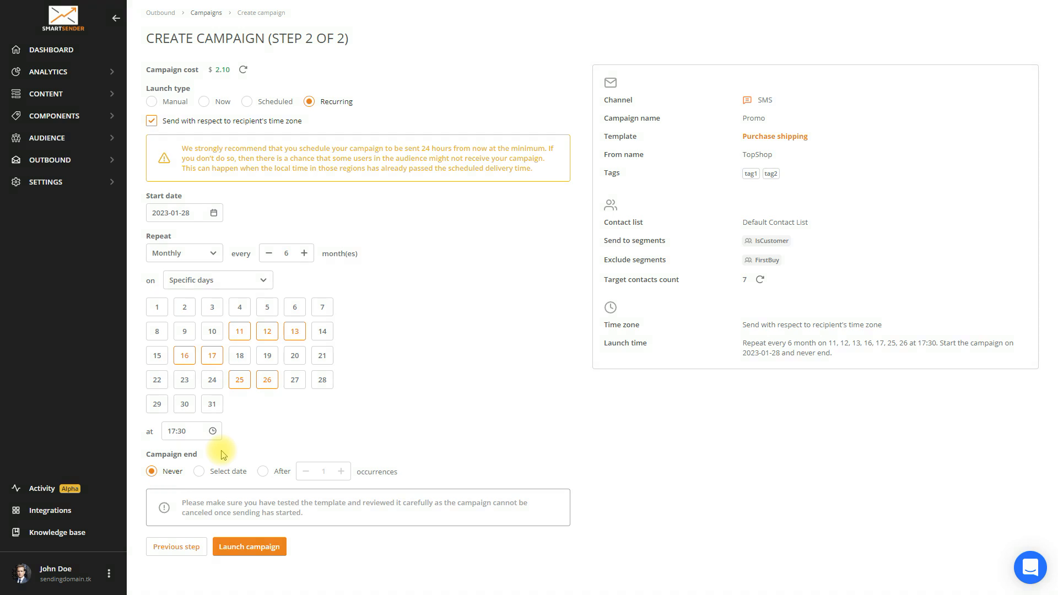
- Set the campaign to end on the selected date 2023-03-17
{"action": "left_click", "coordinate": [199, 471]}
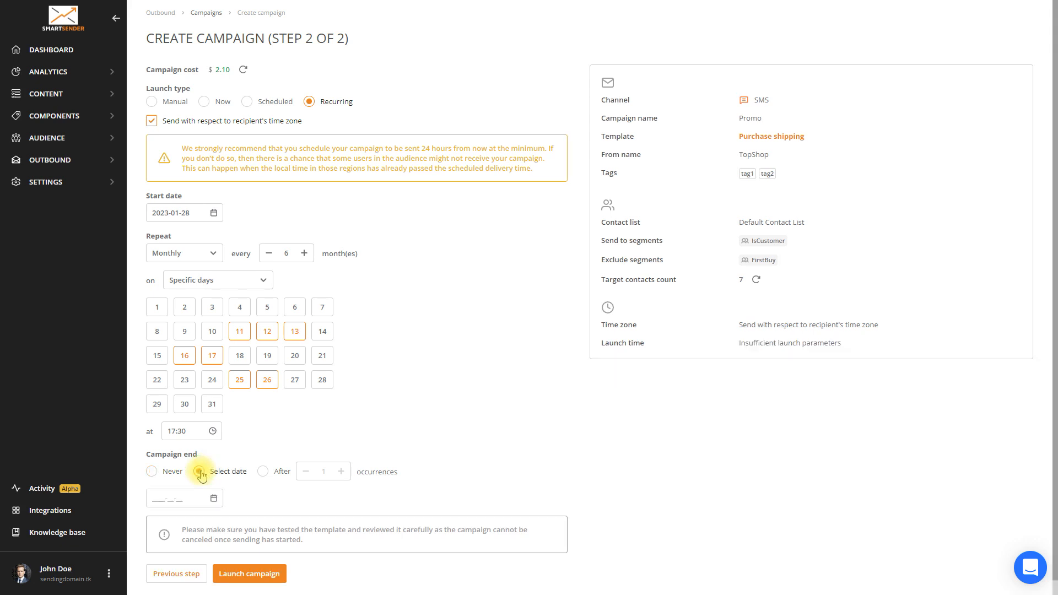
{"action": "left_click", "coordinate": [196, 498]}
{"action": "left_click", "coordinate": [210, 342]}
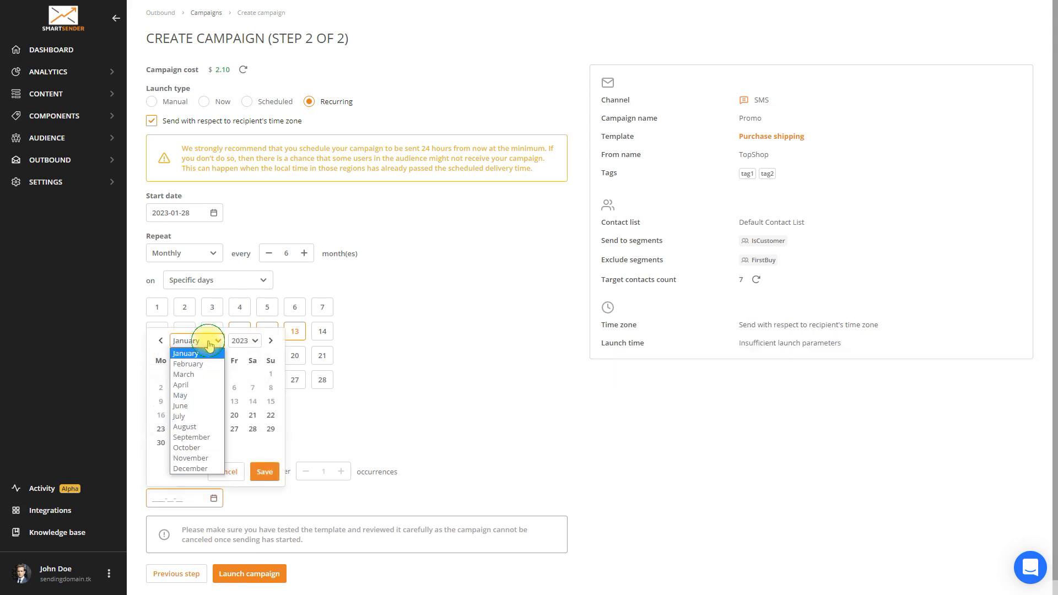
{"action": "left_click", "coordinate": [195, 374]}
{"action": "left_click", "coordinate": [237, 416]}
{"action": "left_click", "coordinate": [265, 471]}
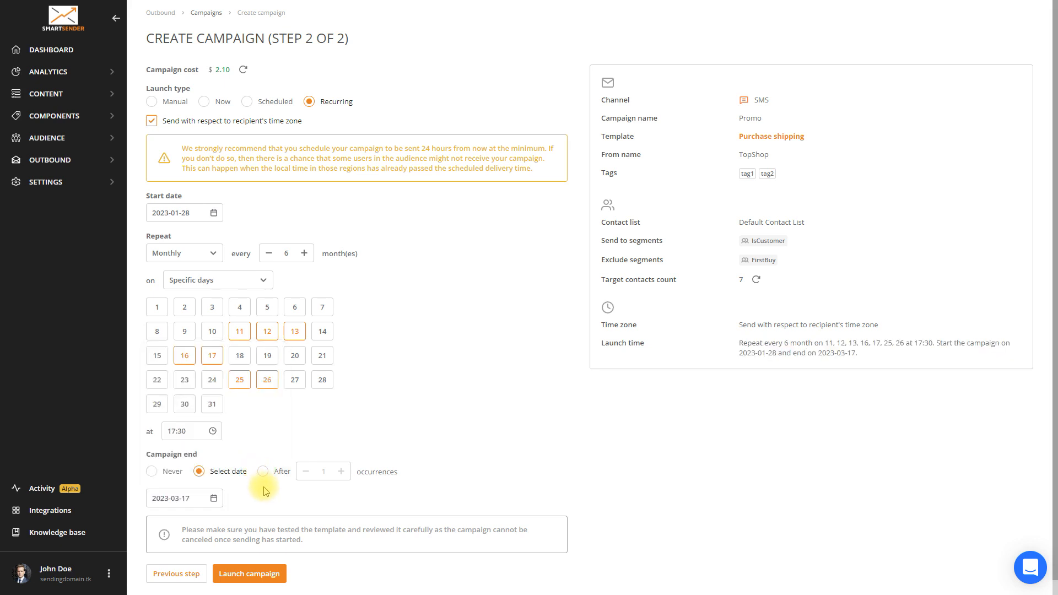
- Set the recurring campaign to end after 6 occurrences and launch it
{"action": "left_click", "coordinate": [264, 472]}
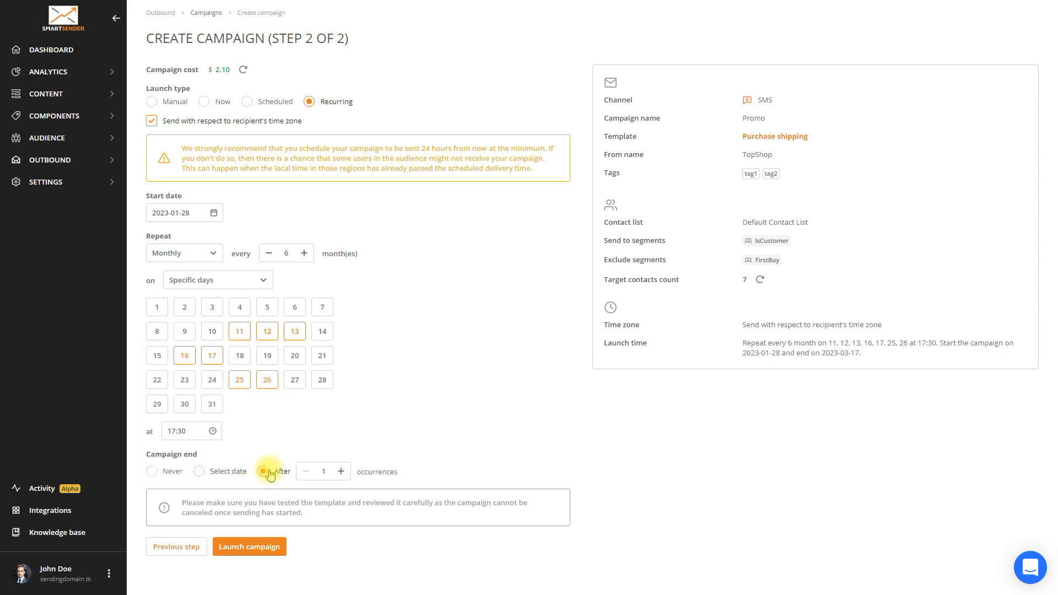
{"action": "left_click", "coordinate": [341, 471]}
{"action": "left_click", "coordinate": [341, 471]}
{"action": "left_click", "coordinate": [341, 471]}
{"action": "left_click", "coordinate": [339, 472]}
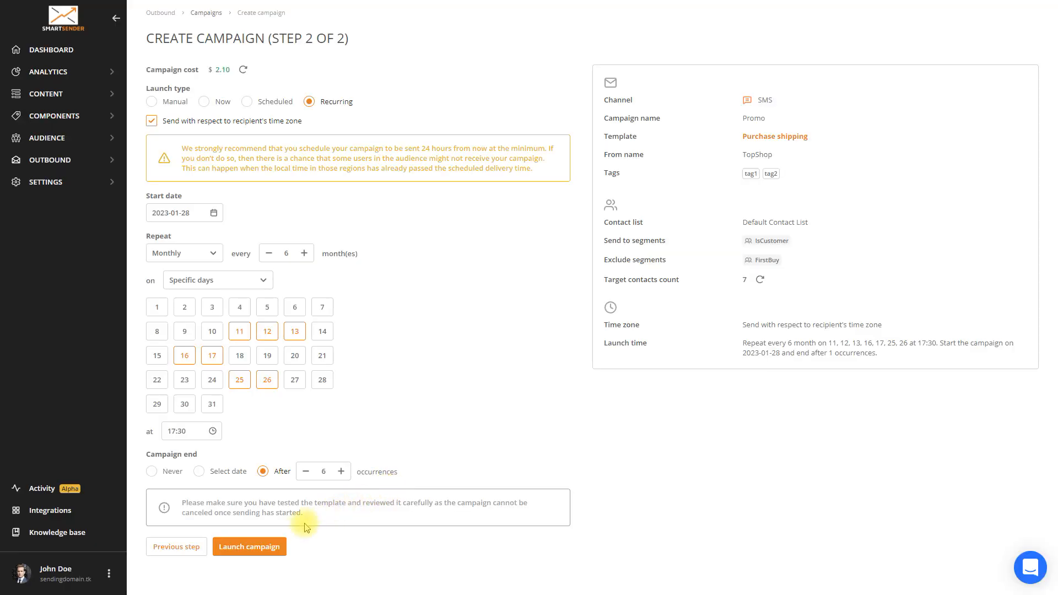
{"action": "left_click", "coordinate": [272, 545]}
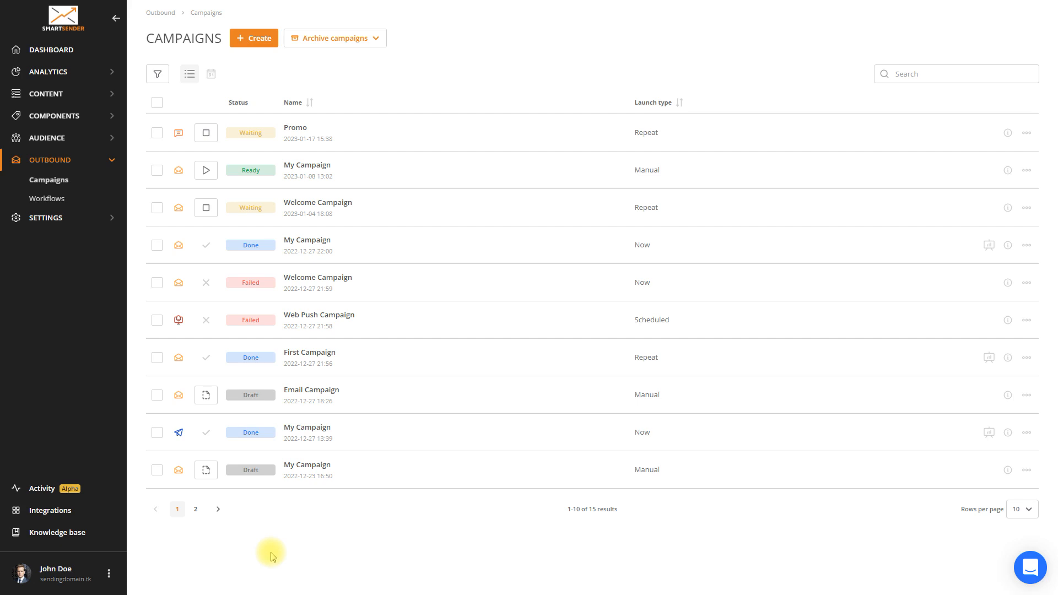
- Check the Promo campaign's Purchase shipping template and target contacts count in the summary, and launch the campaign
{"action": "left_click", "coordinate": [295, 131]}
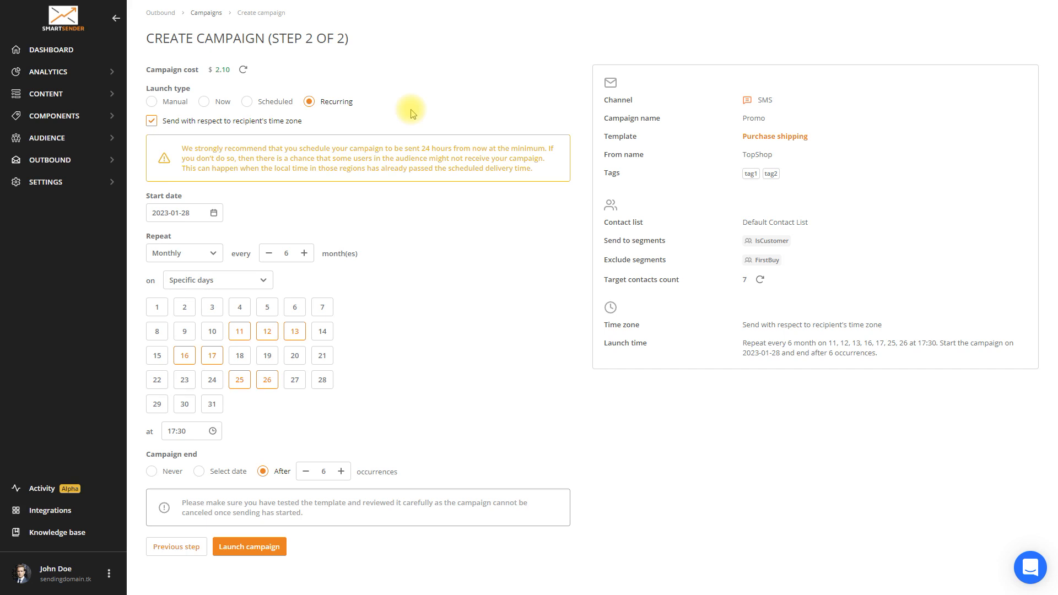
{"action": "left_click", "coordinate": [772, 136]}
{"action": "left_click", "coordinate": [761, 282]}
{"action": "left_click", "coordinate": [236, 548]}
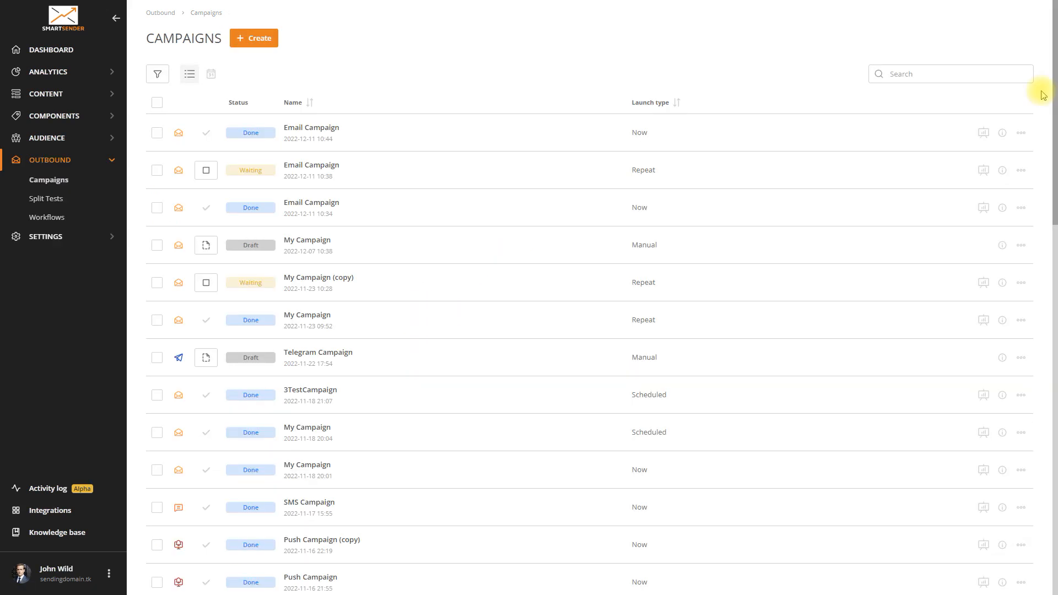
- Look through the full campaigns list down to its end, reviewing the campaigns' statuses and launch types
{"action": "scroll", "coordinate": [1036, 88], "scroll_direction": "down", "scroll_amount": 5}
{"action": "scroll", "coordinate": [1043, 95], "scroll_direction": "down", "scroll_amount": 3}
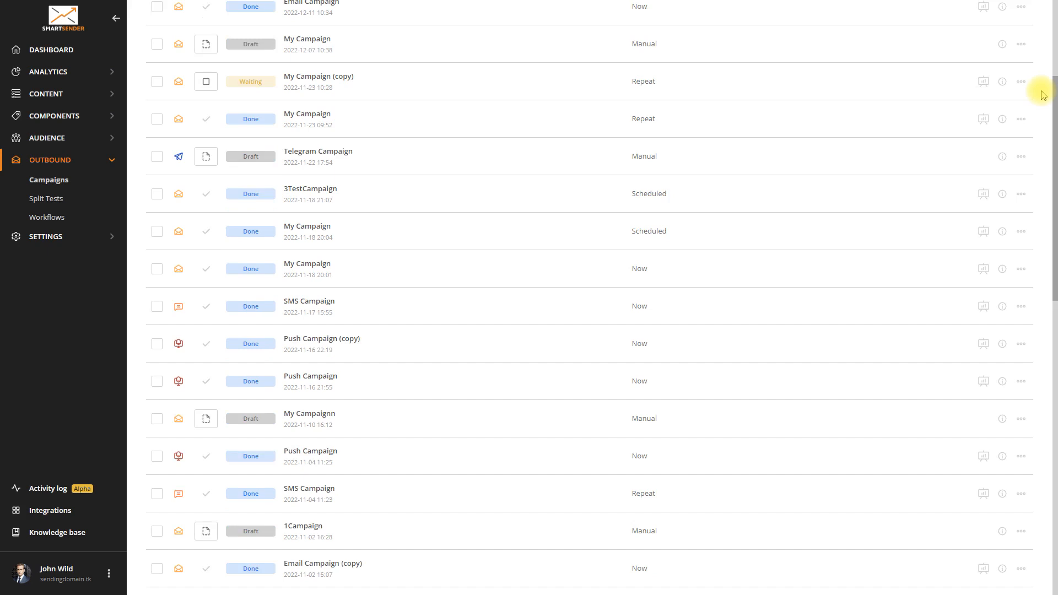
{"action": "scroll", "coordinate": [1043, 95], "scroll_direction": "down", "scroll_amount": 3}
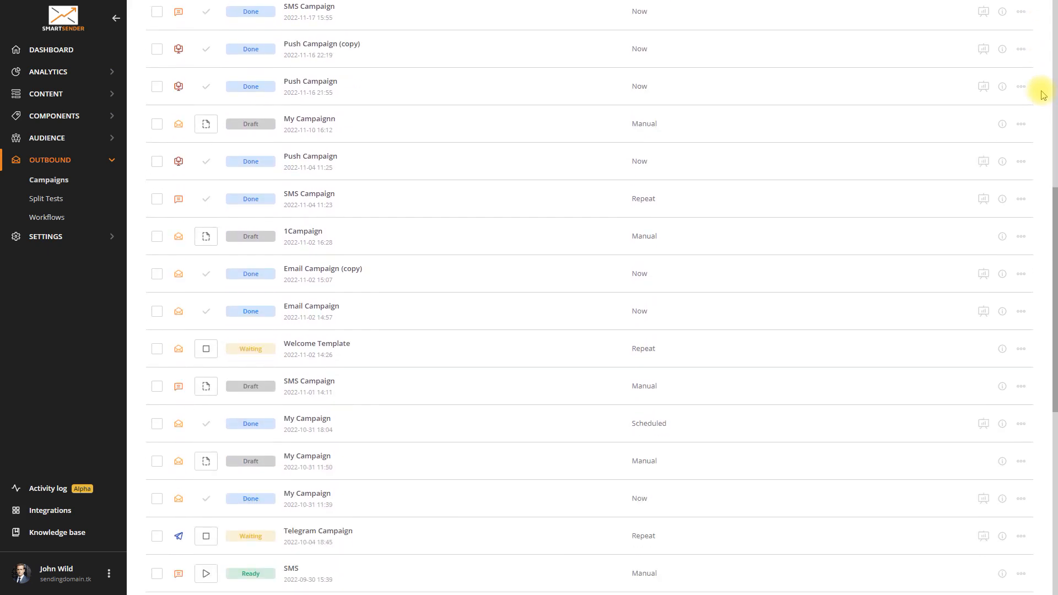
{"action": "scroll", "coordinate": [1043, 95], "scroll_direction": "down", "scroll_amount": 4}
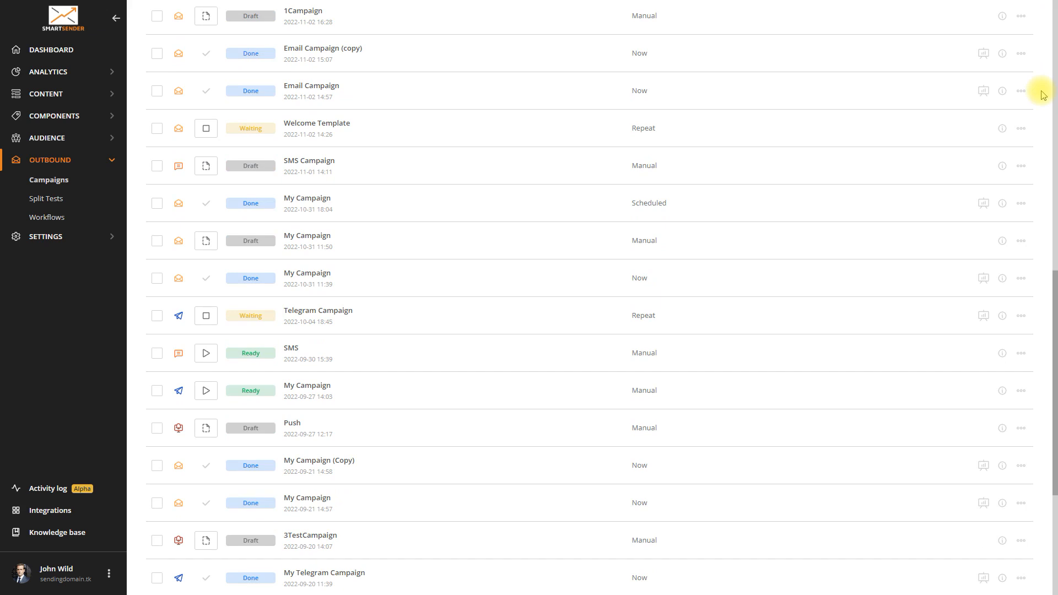
{"action": "scroll", "coordinate": [1043, 95], "scroll_direction": "down", "scroll_amount": 4}
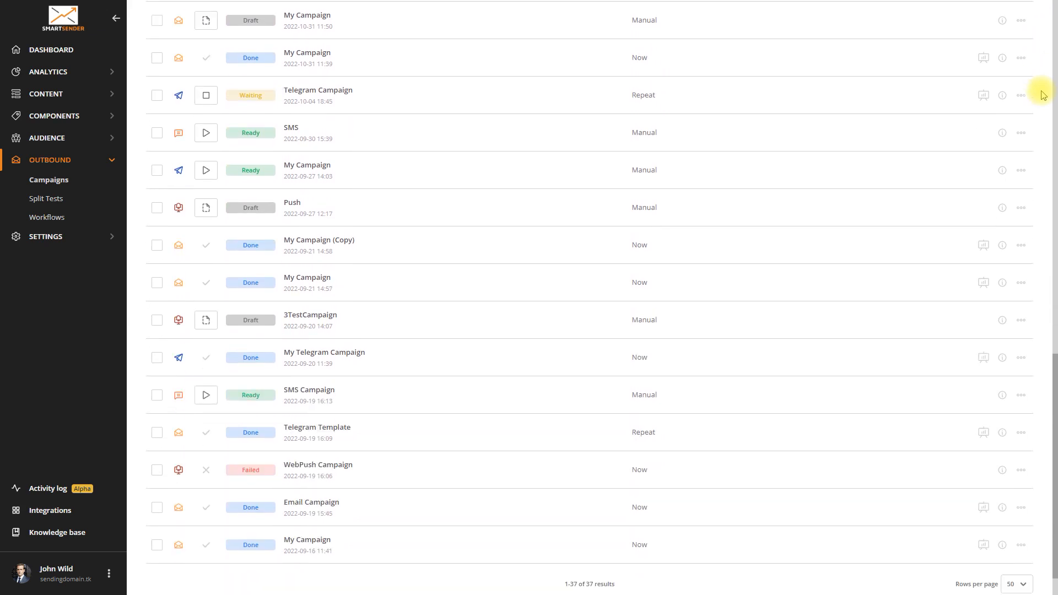
{"action": "scroll", "coordinate": [1043, 95], "scroll_direction": "down", "scroll_amount": 1}
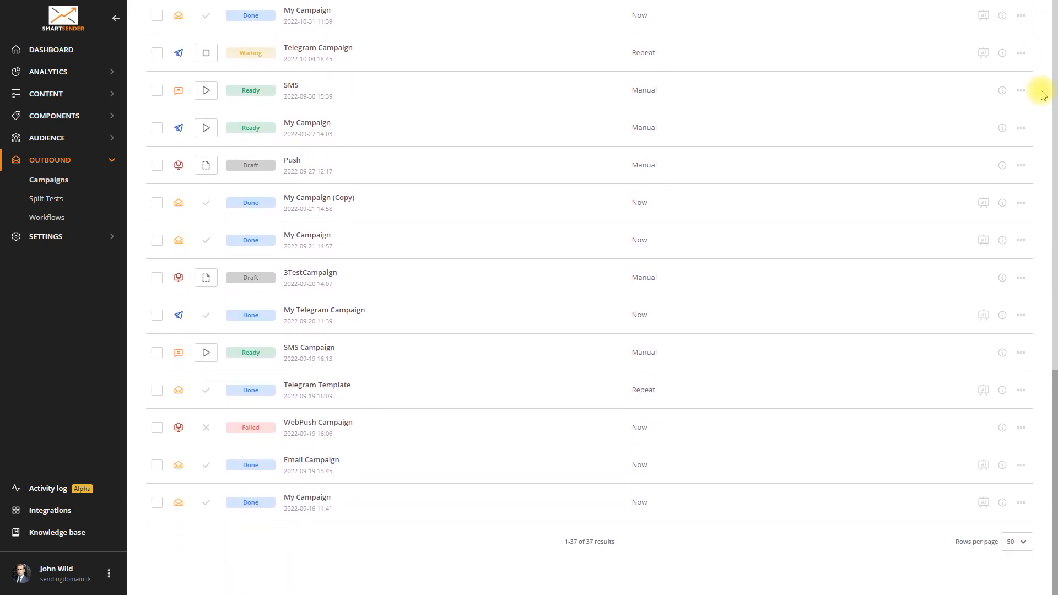